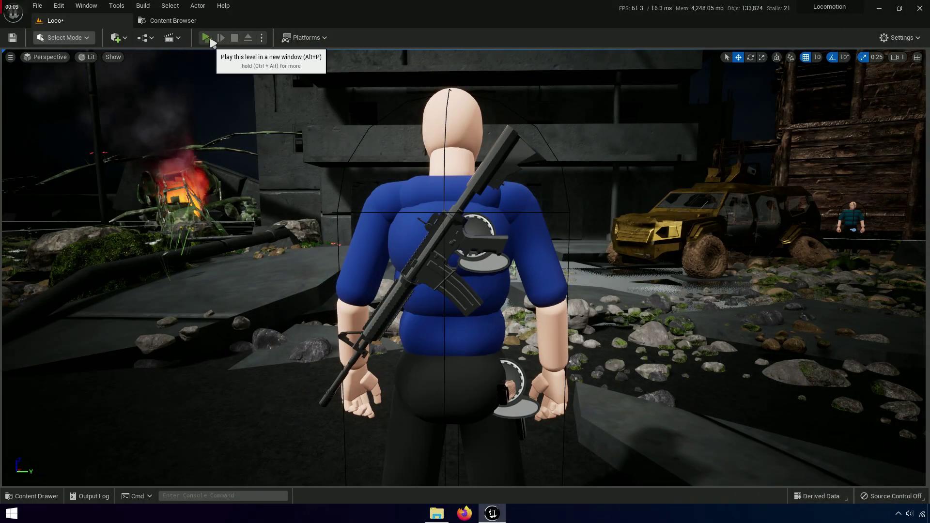
pyautogui.click(211, 40)
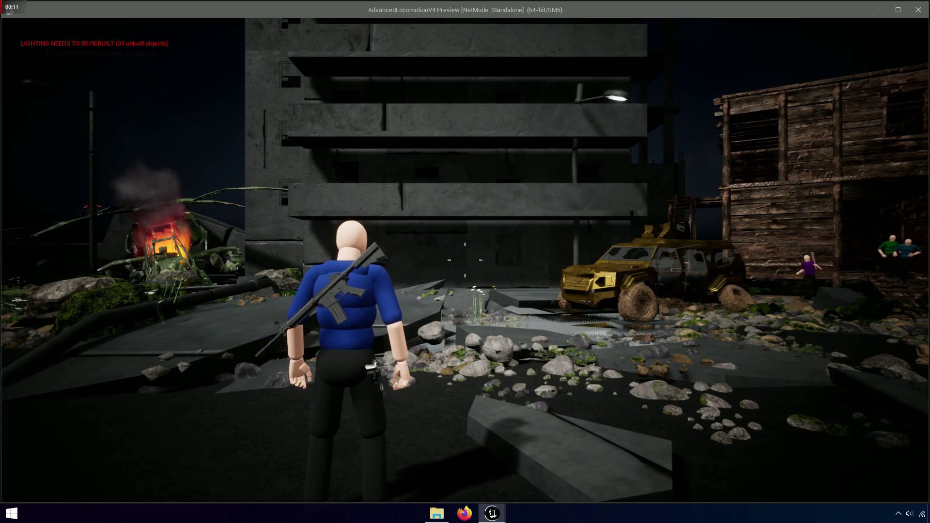
pyautogui.press('w')
pyautogui.press('w')
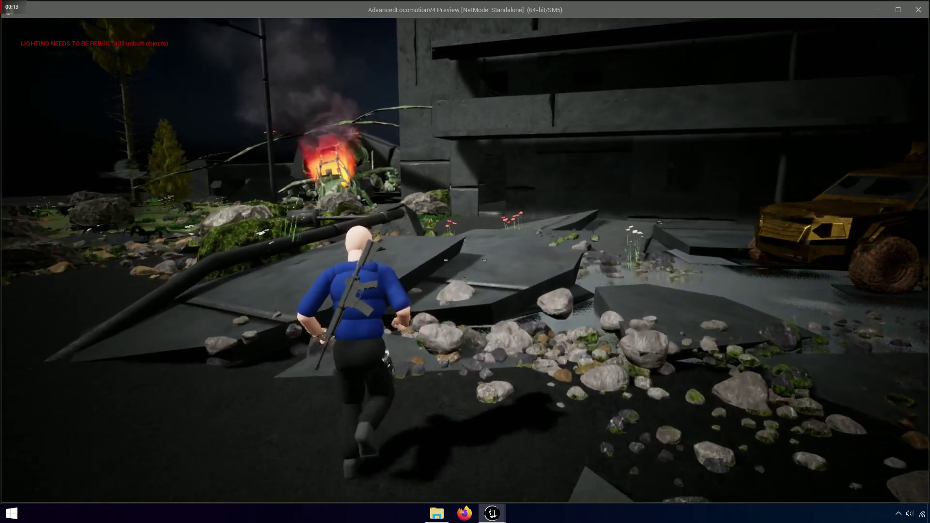
pyautogui.press('w')
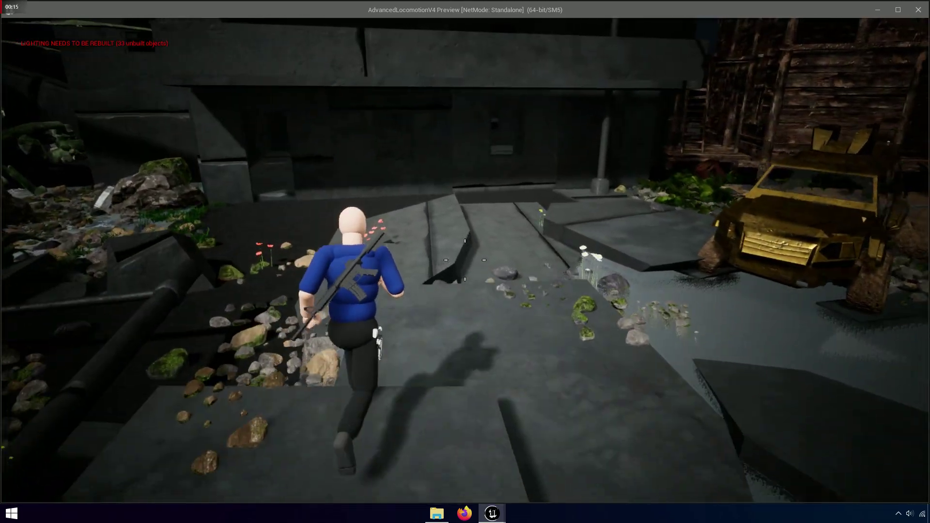
pyautogui.press('w')
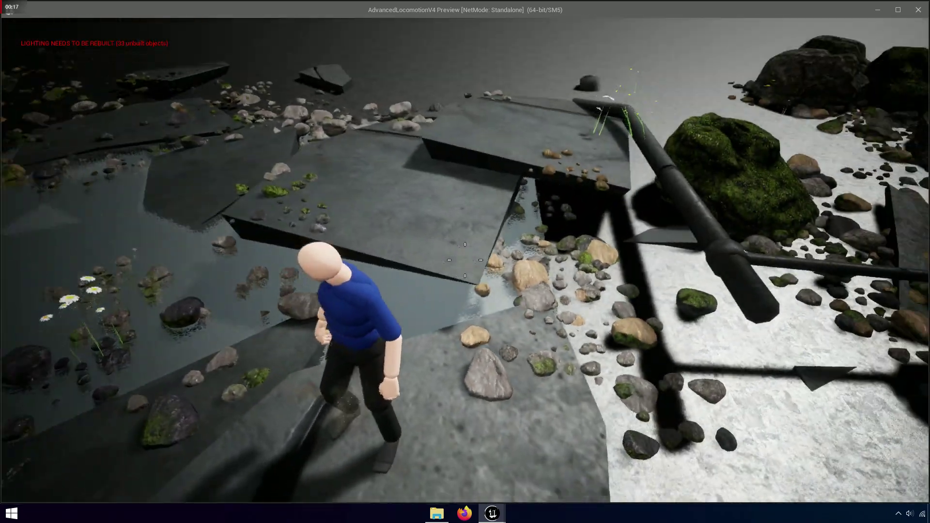
pyautogui.press('w')
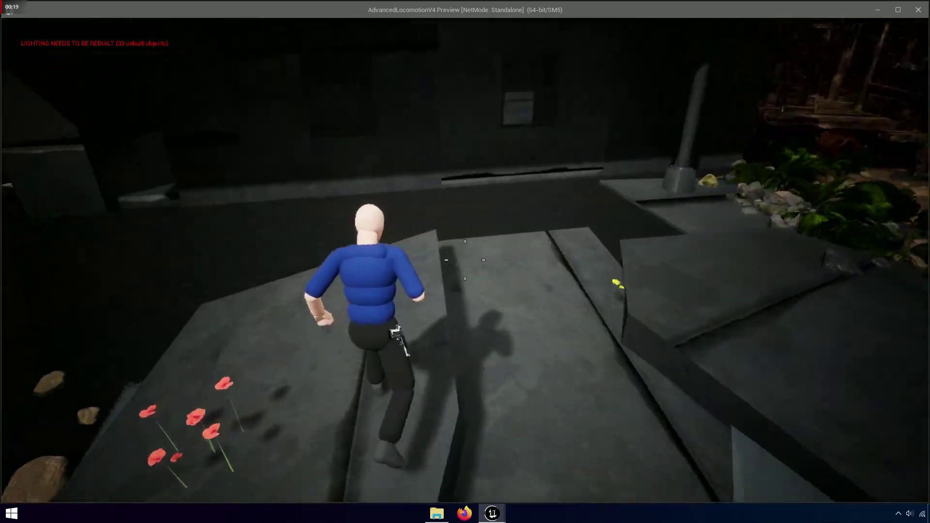
pyautogui.press('w')
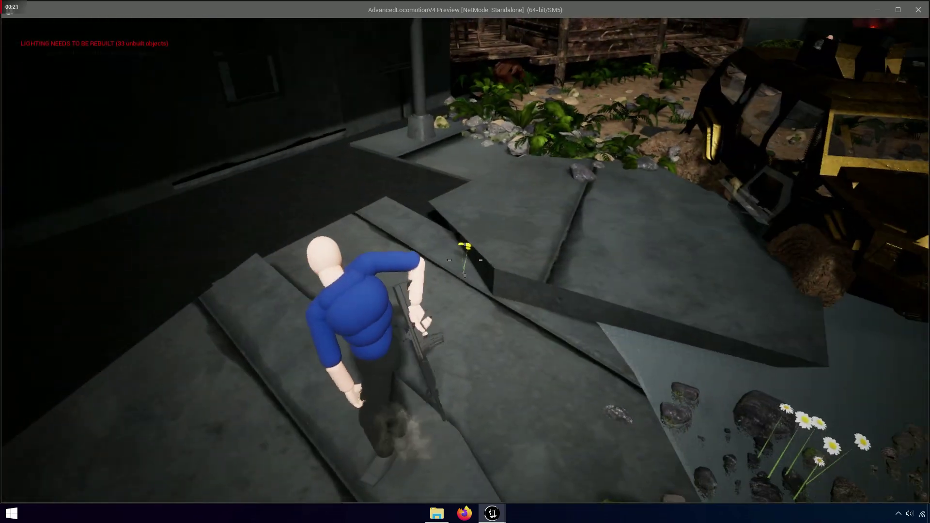
pyautogui.press('w')
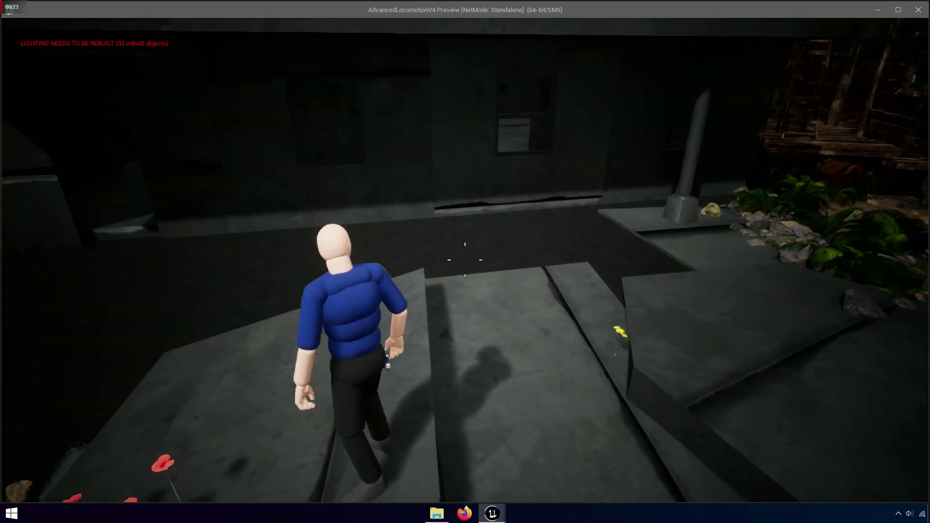
pyautogui.press('w')
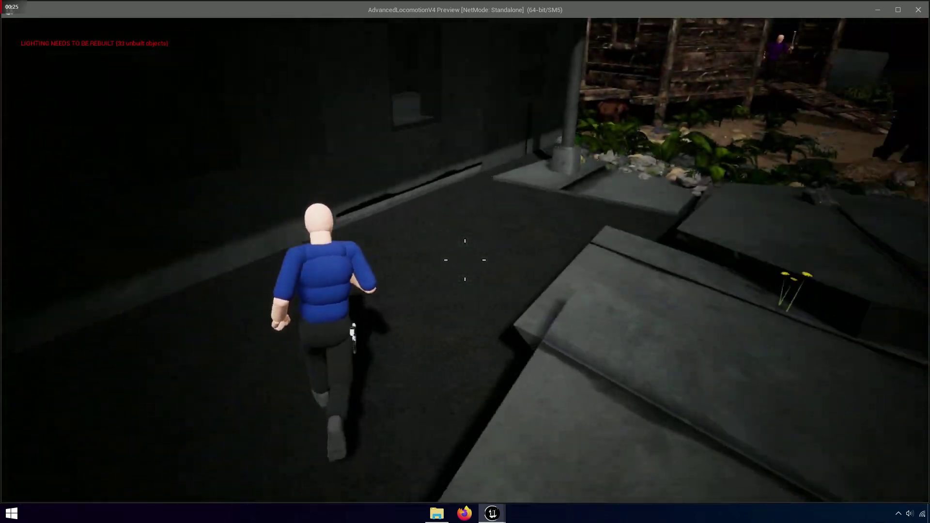
pyautogui.press('Escape')
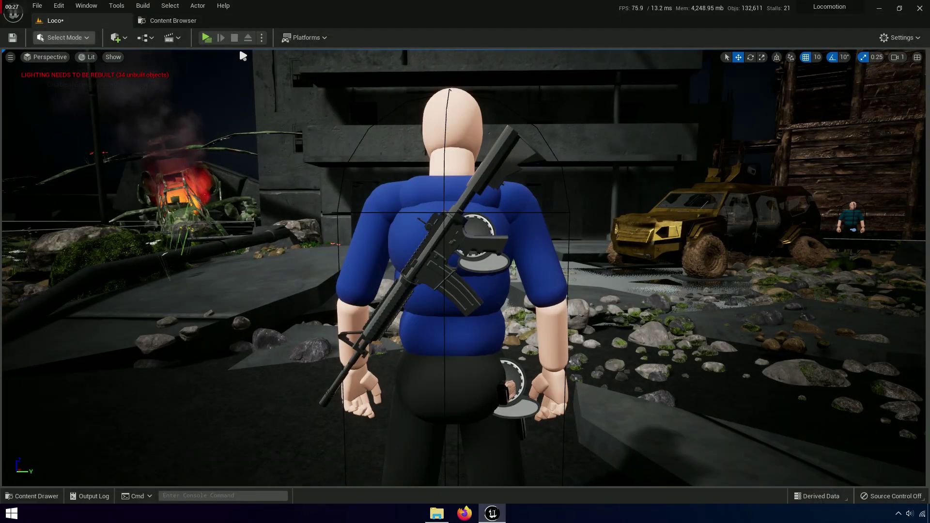
pyautogui.click(206, 38)
pyautogui.press('w')
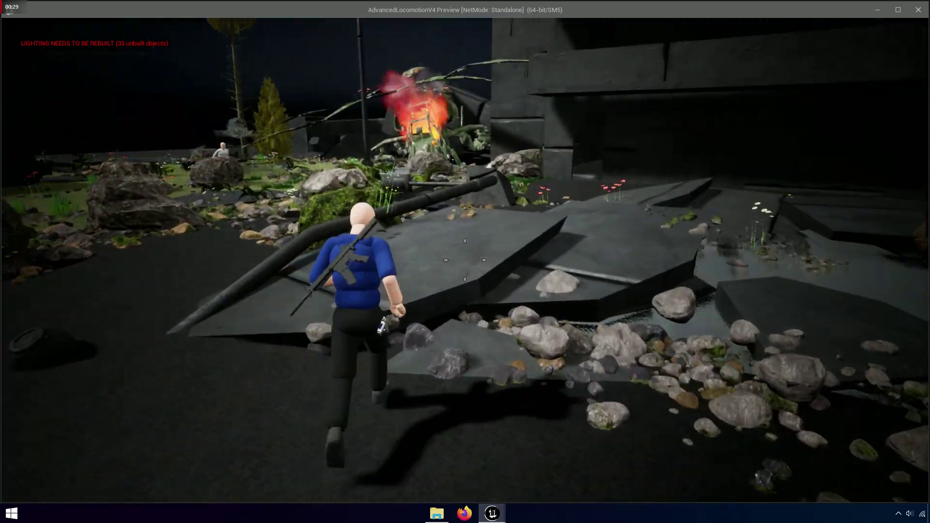
pyautogui.press('w')
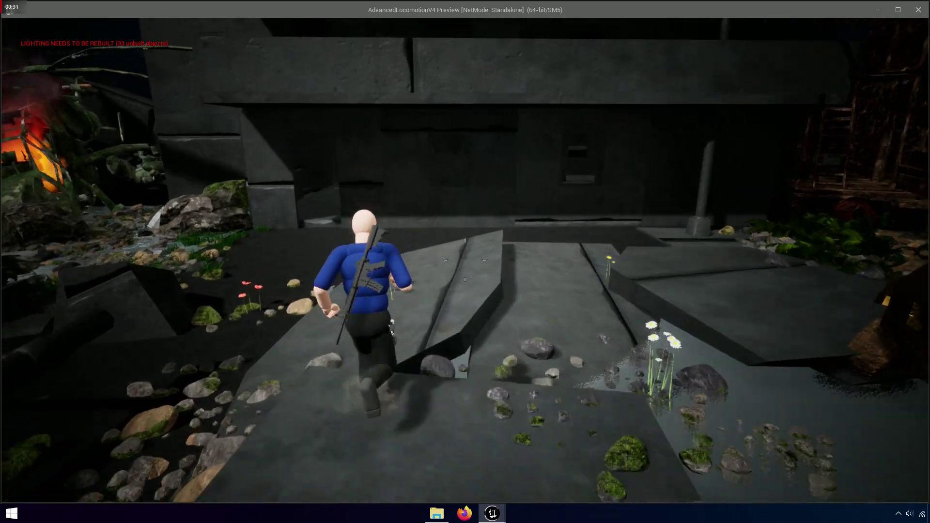
pyautogui.press('w')
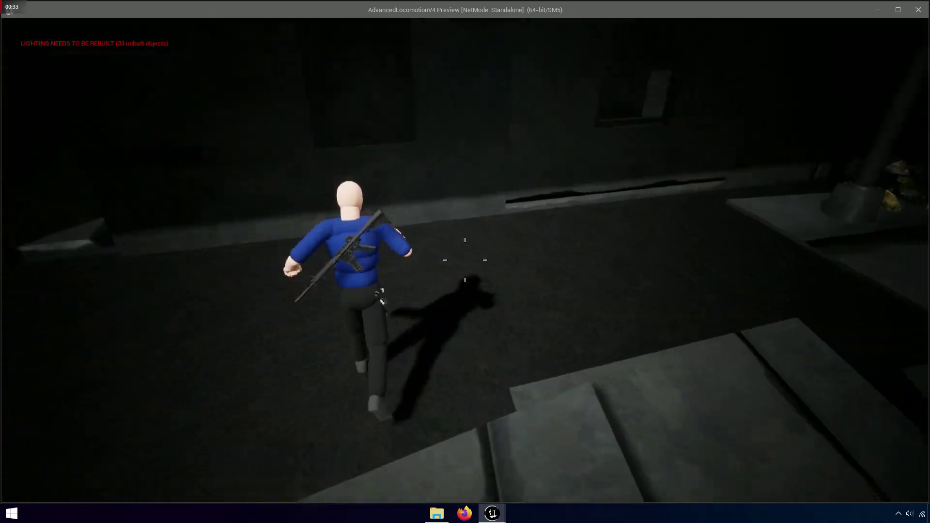
pyautogui.press('w')
pyautogui.press('space')
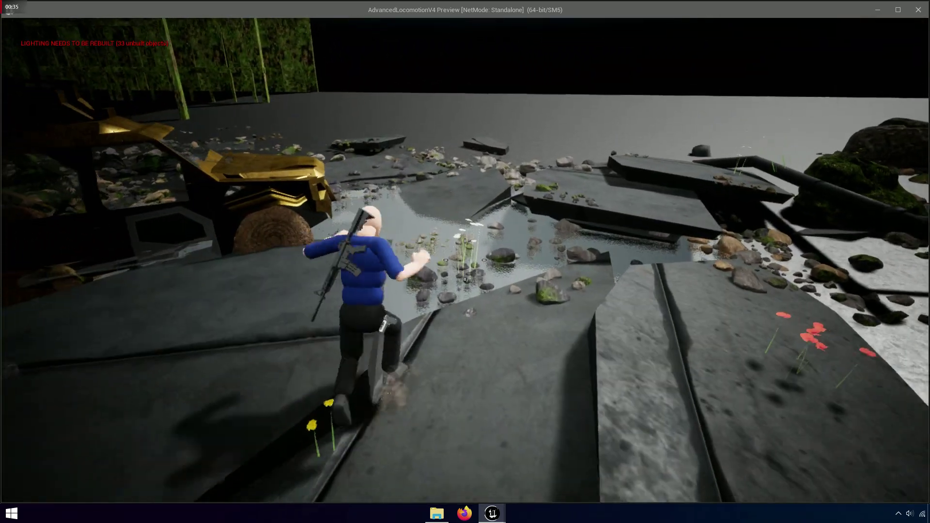
pyautogui.press('w')
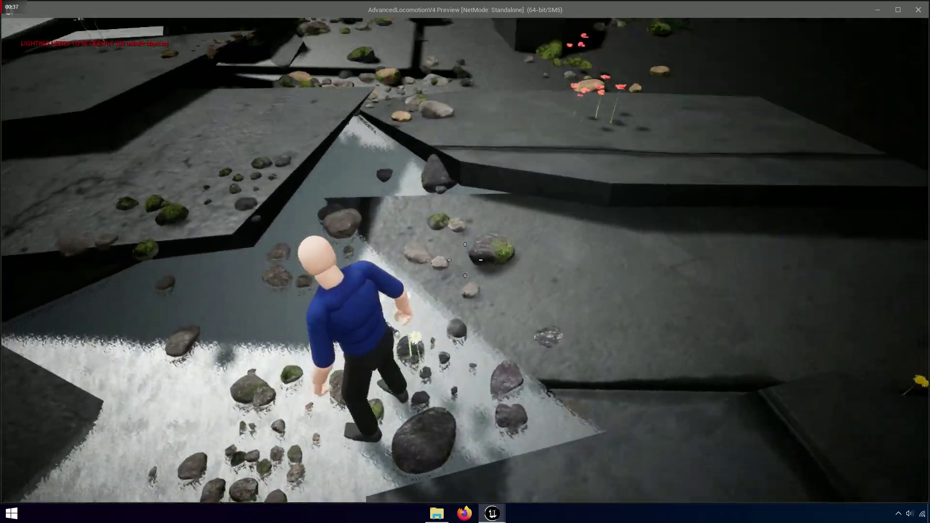
pyautogui.press('w')
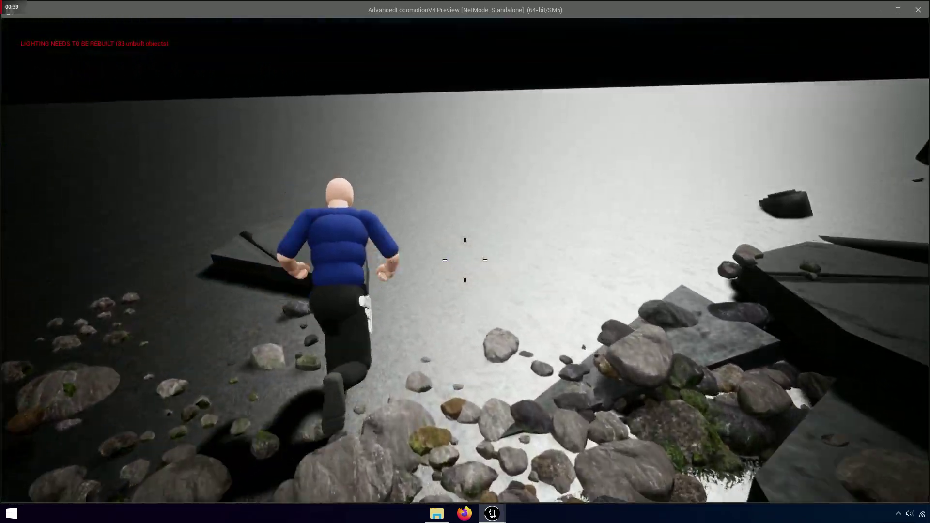
pyautogui.press('w')
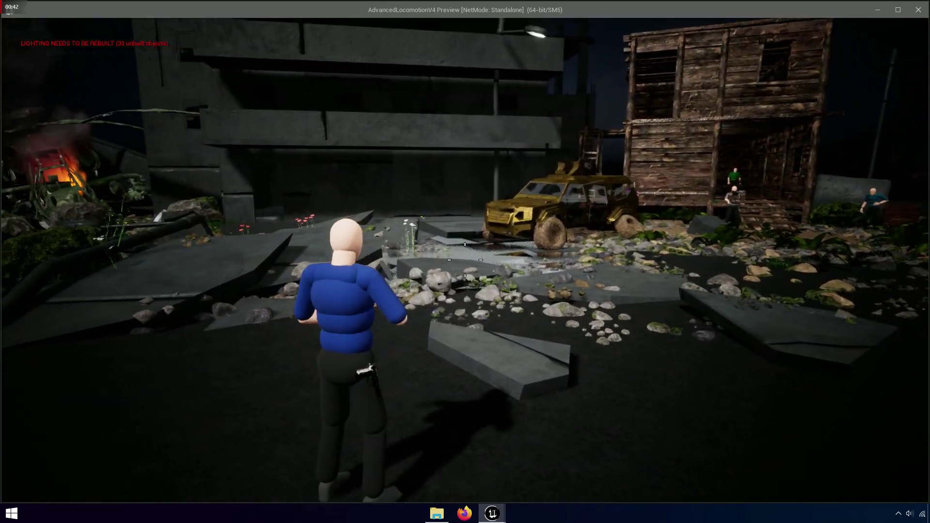
pyautogui.click(465, 260)
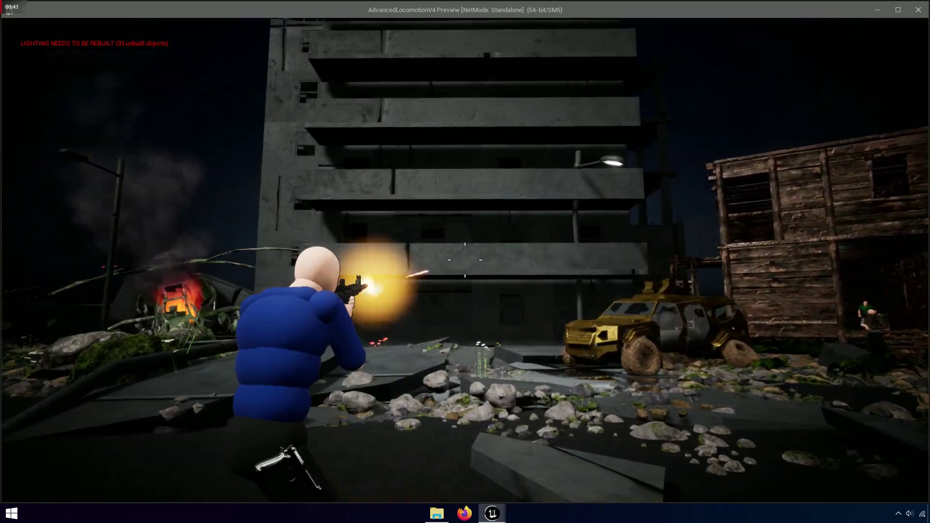
pyautogui.scroll(-1, 465, 260)
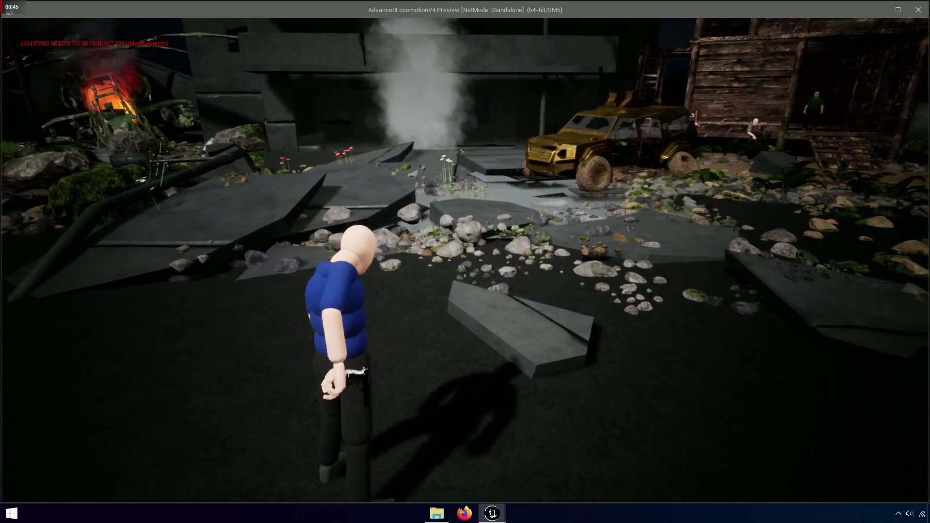
pyautogui.press('Escape')
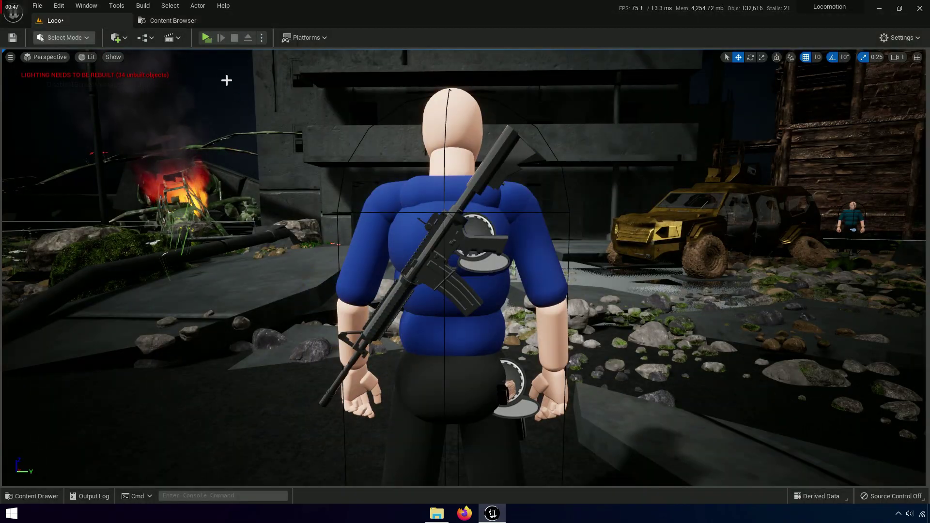
# Open the Locomotion blueprint from the project's Blueprint folder.
pyautogui.click(174, 23)
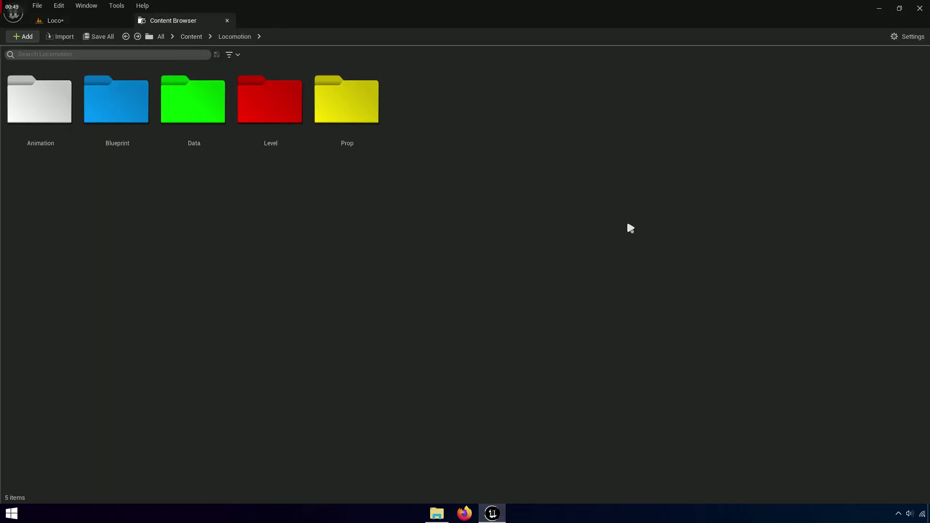
pyautogui.click(138, 137)
pyautogui.doubleClick(145, 137)
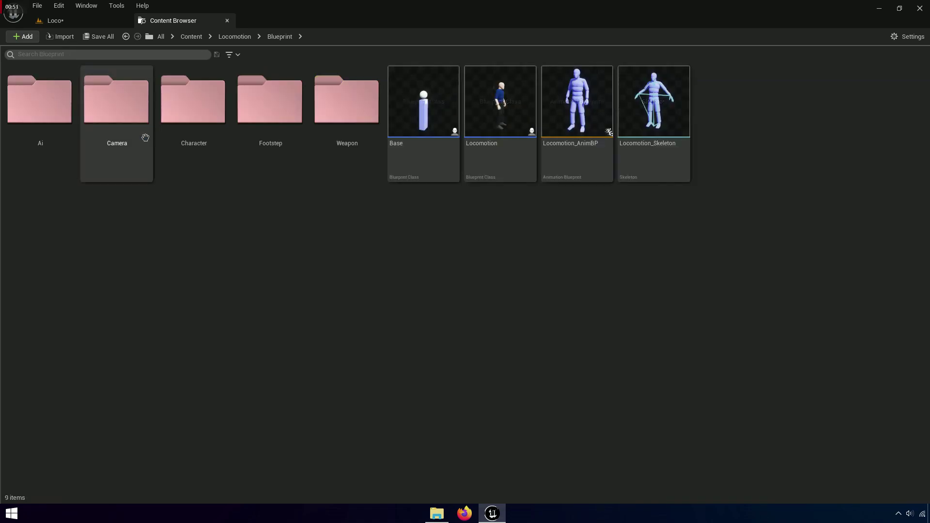
pyautogui.click(514, 155)
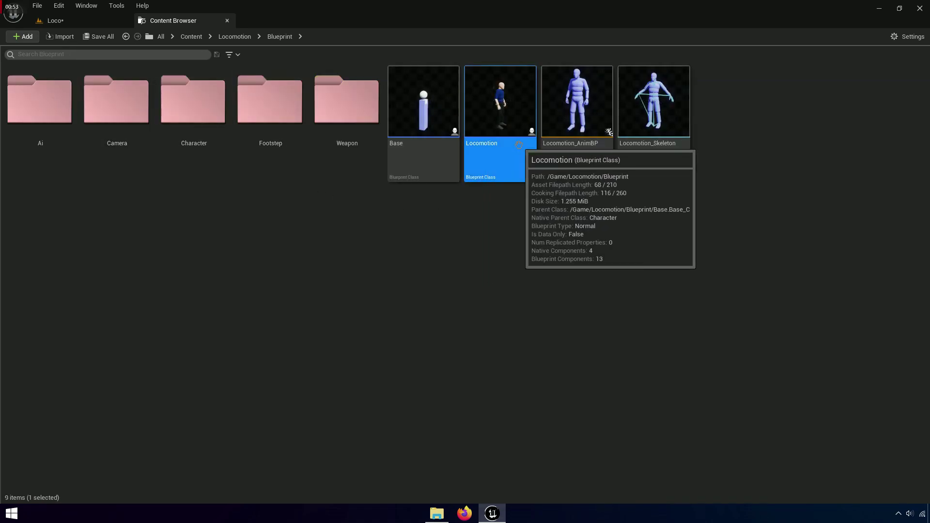
pyautogui.doubleClick(533, 173)
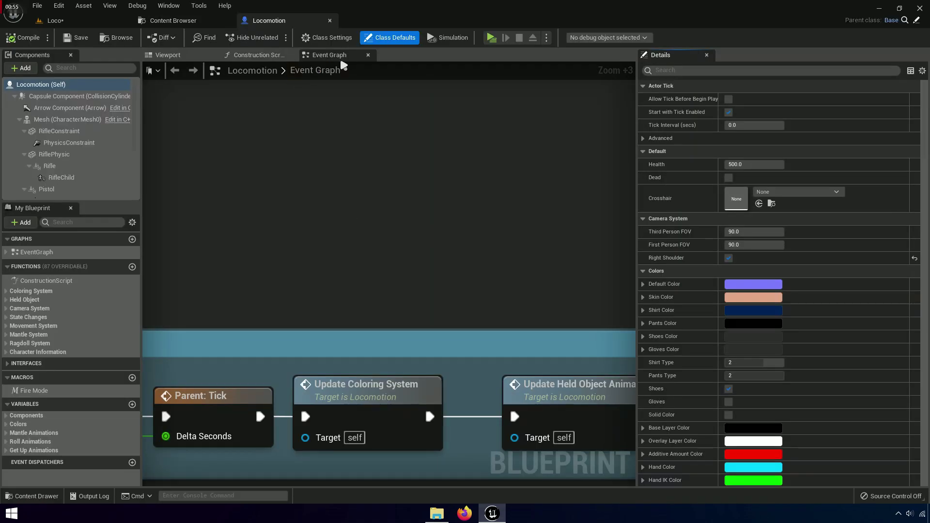
# Close the Event Graph and Construction Script, widen the viewport, and frame the character's back and rifle.
pyautogui.click(369, 55)
pyautogui.click(289, 55)
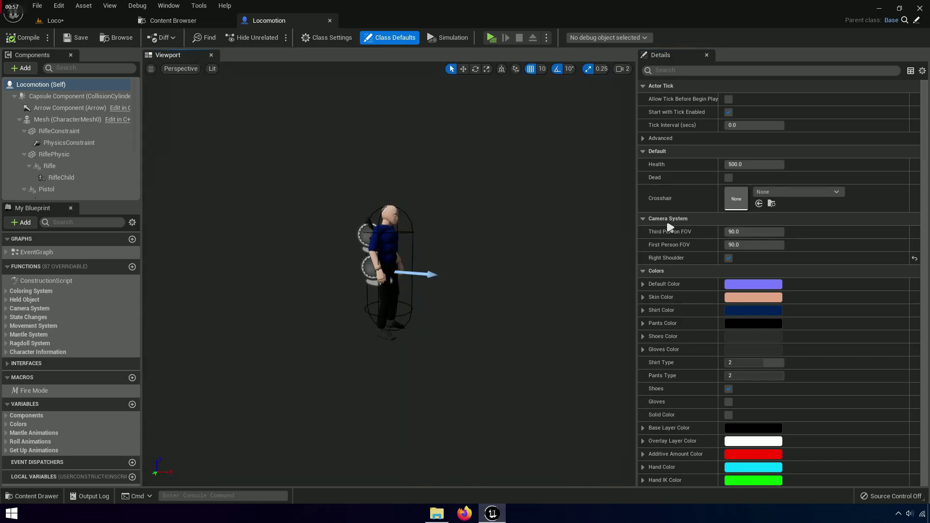
pyautogui.click(707, 54)
pyautogui.scroll(3, 524, 291)
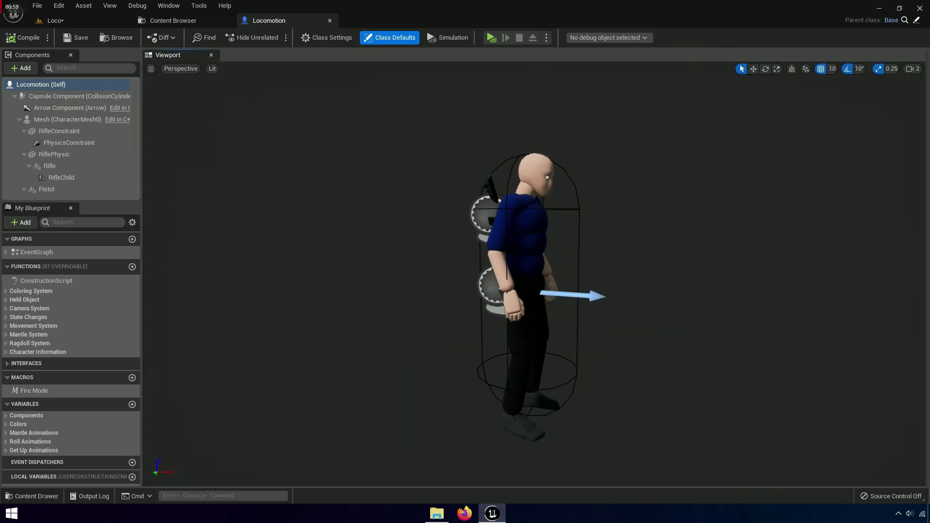
pyautogui.scroll(3, 524, 291)
pyautogui.moveTo(584, 251); pyautogui.dragTo(517, 204)
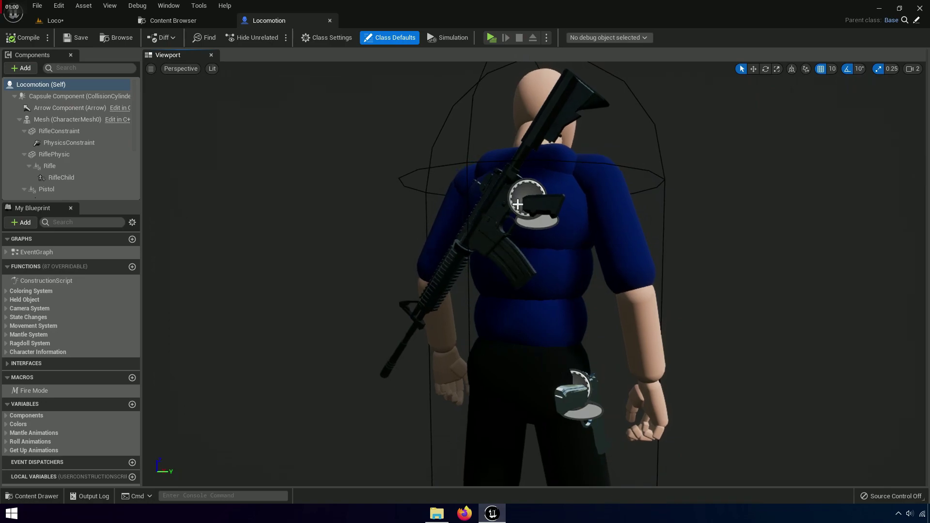
# Lock the rifle PhysicsConstraint's X, Y and Z linear motion, then save the Locomotion blueprint.
pyautogui.click(69, 143)
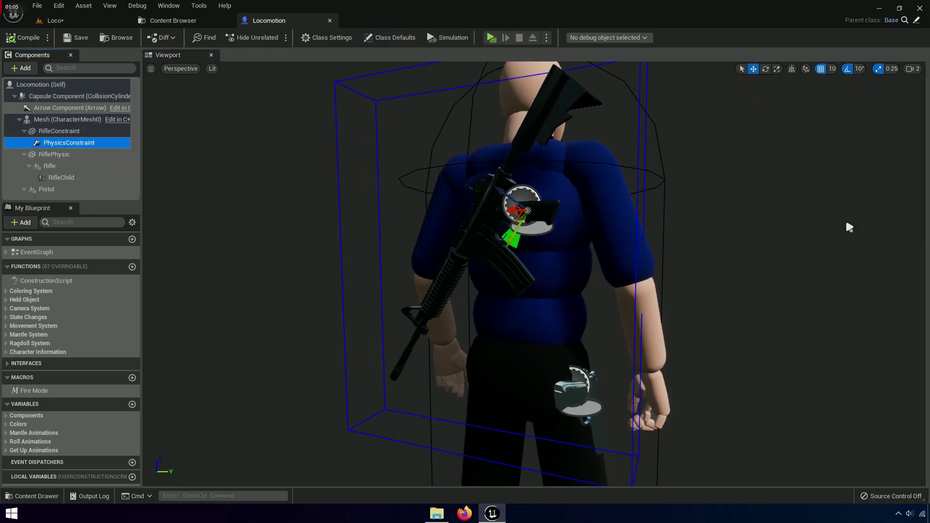
pyautogui.click(929, 221)
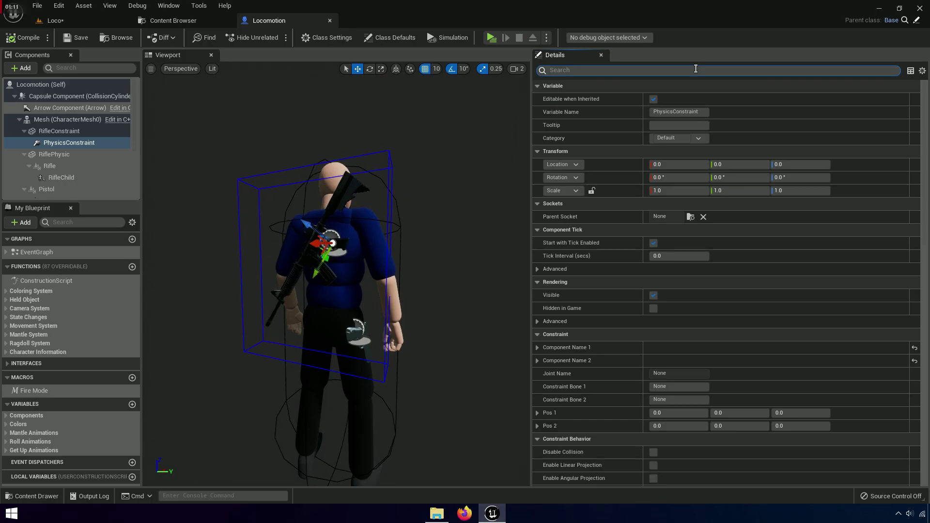
pyautogui.write('limits')
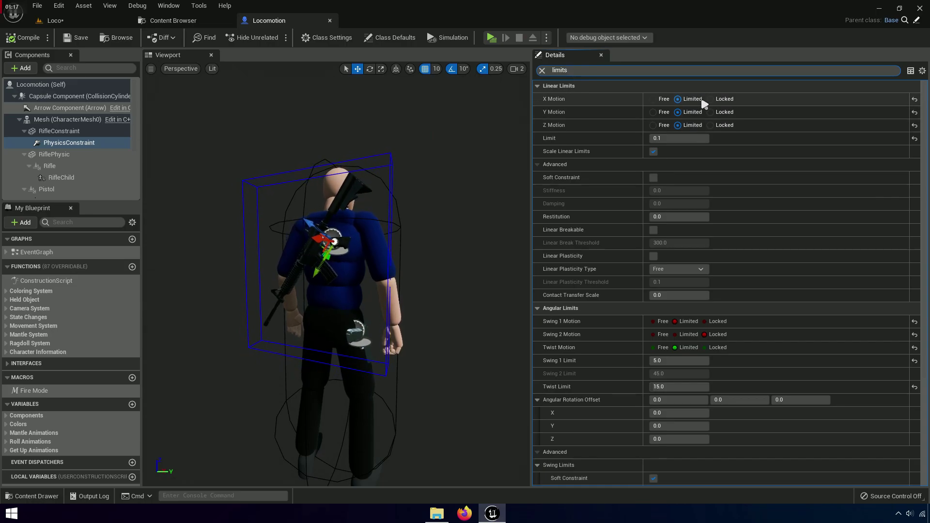
pyautogui.click(726, 126)
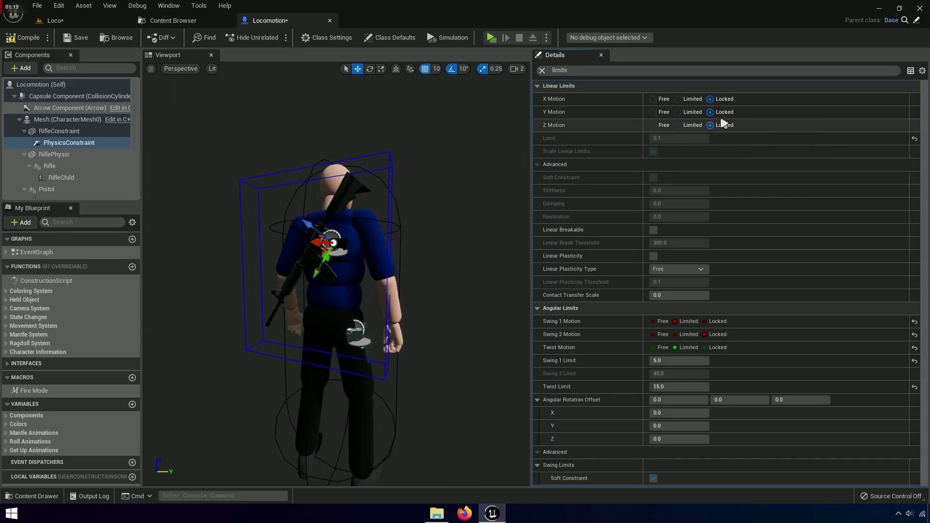
pyautogui.click(77, 39)
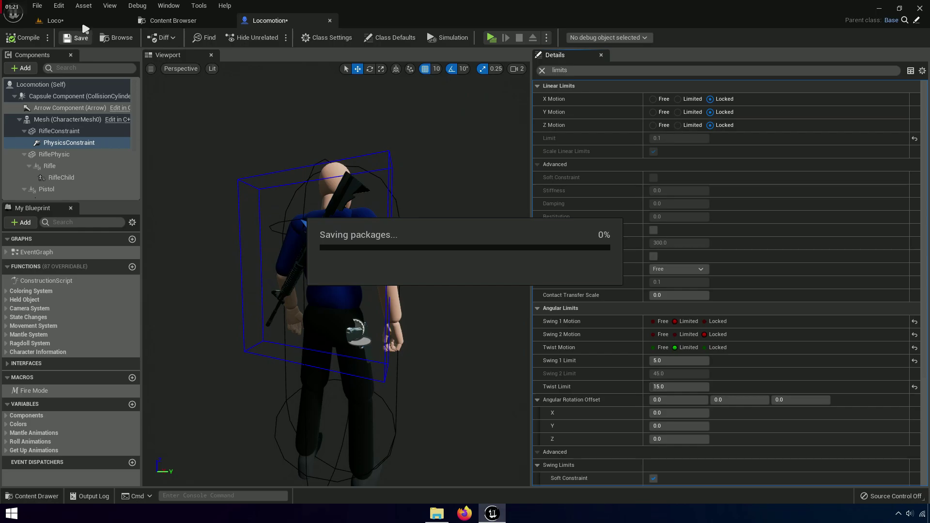
pyautogui.click(55, 21)
pyautogui.click(206, 37)
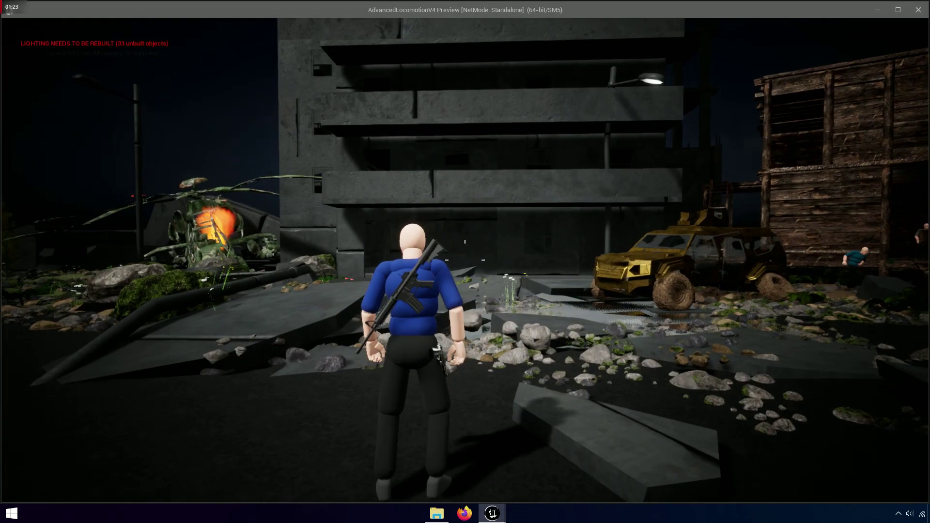
pyautogui.press('w')
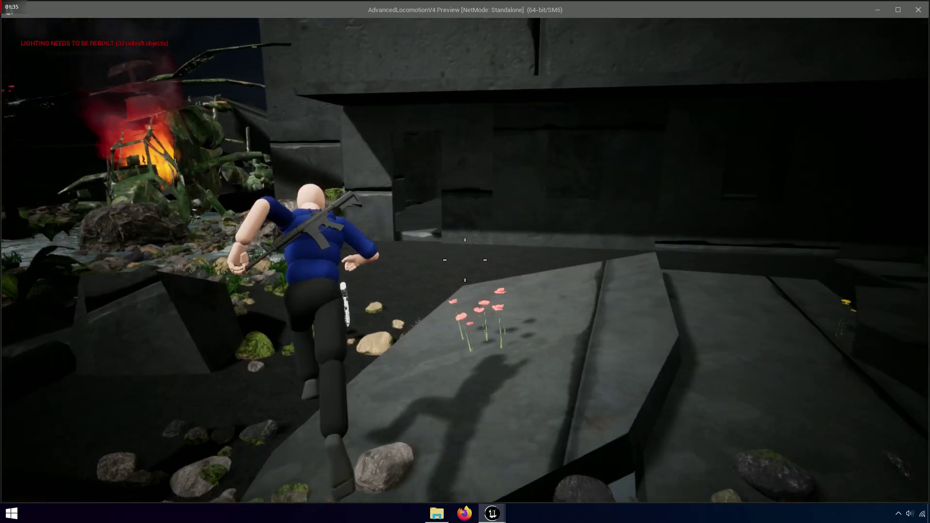
pyautogui.press('Escape')
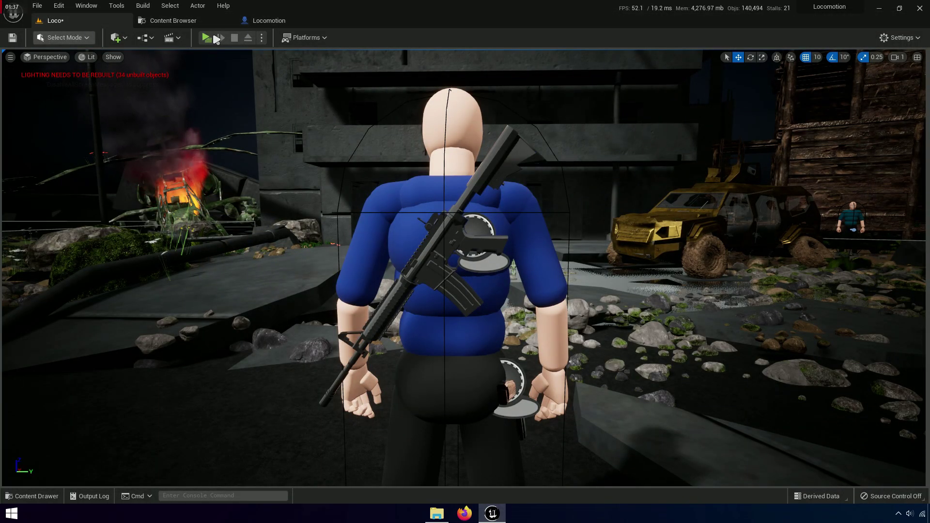
# Launch another standalone play-test of the level.
pyautogui.click(216, 39)
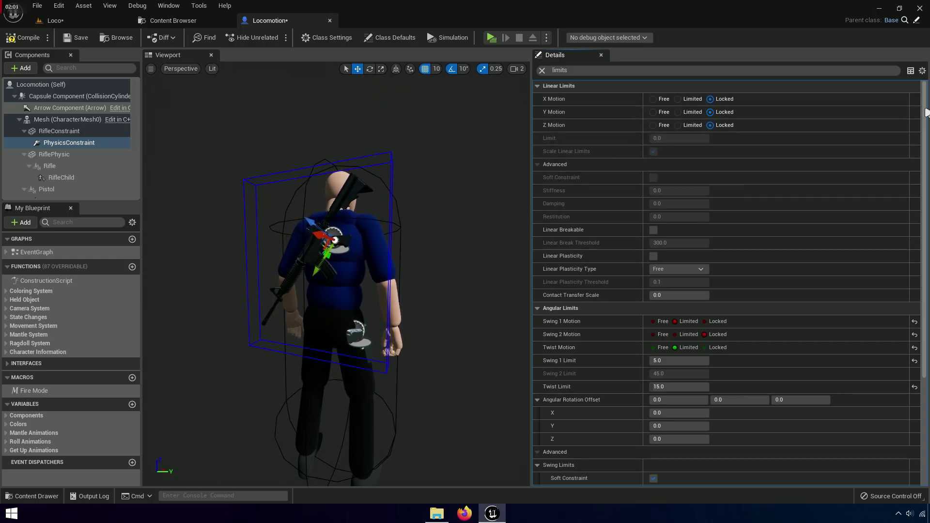
# Replace the 'limits' Details filter with 'motor' to list only the motor properties.
pyautogui.click(542, 72)
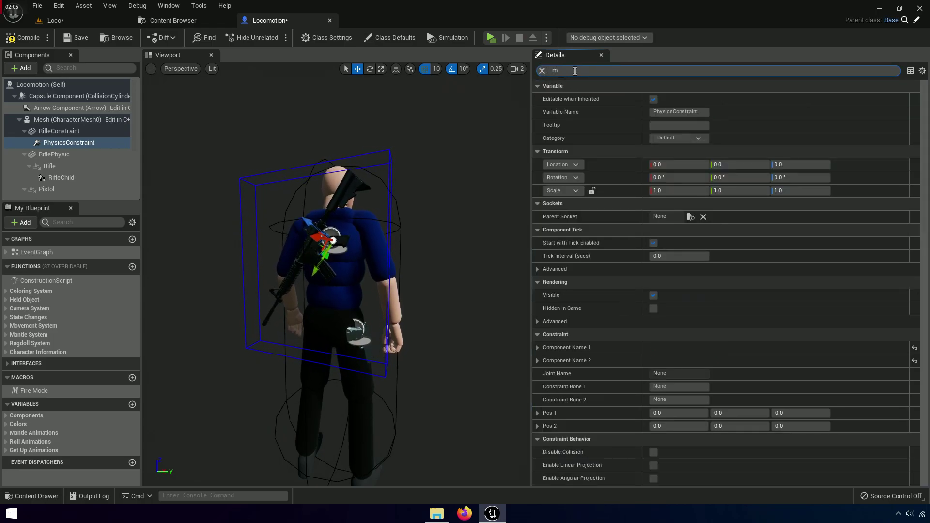
pyautogui.press('BackSpace')
pyautogui.press('BackSpace')
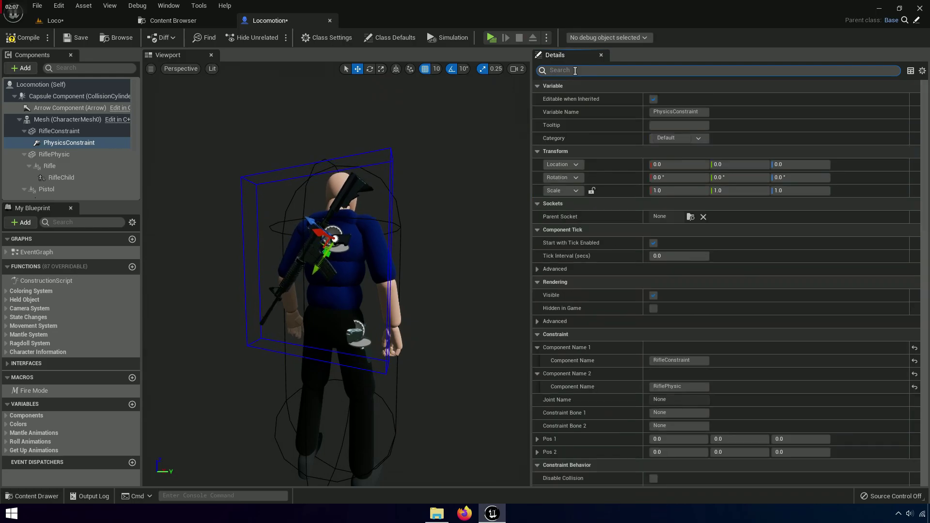
pyautogui.write('motor')
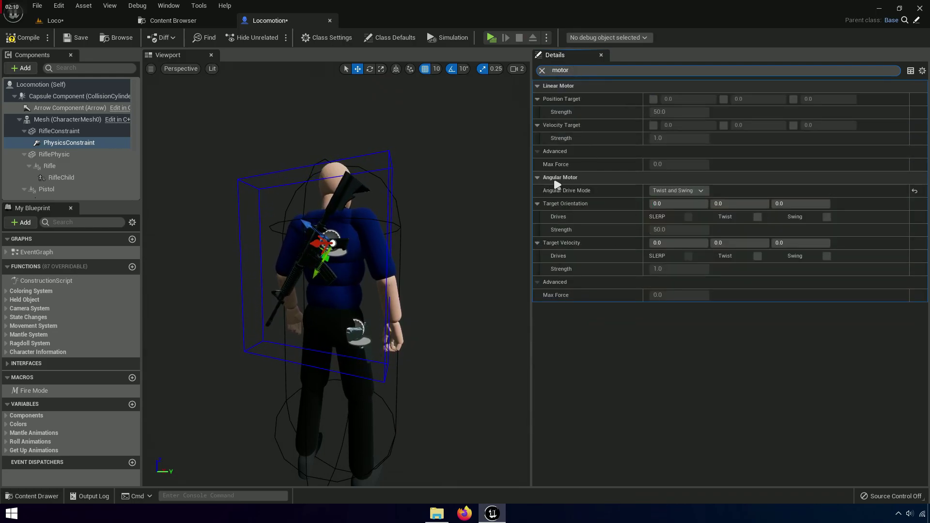
# With Angular Drive Mode on Twist and Swing, enable the Twist and Swing target orientation drives.
pyautogui.click(687, 191)
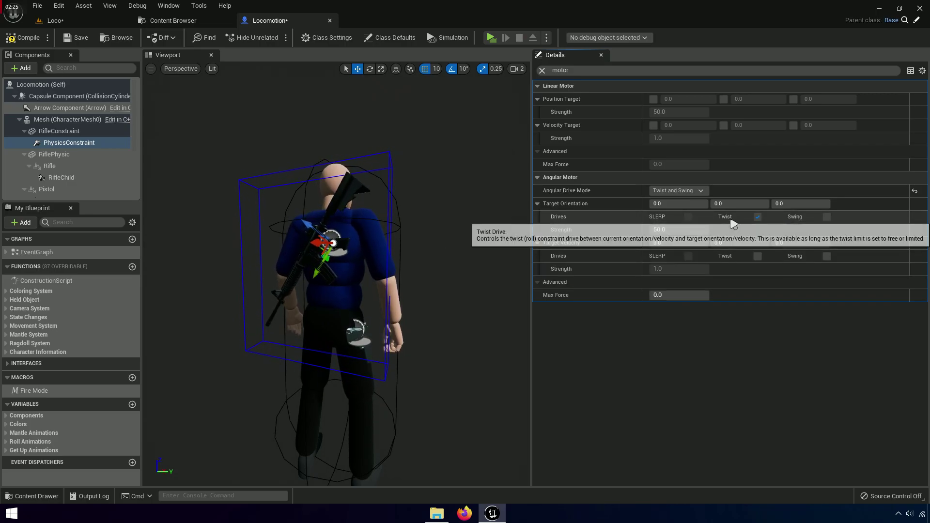
pyautogui.click(827, 217)
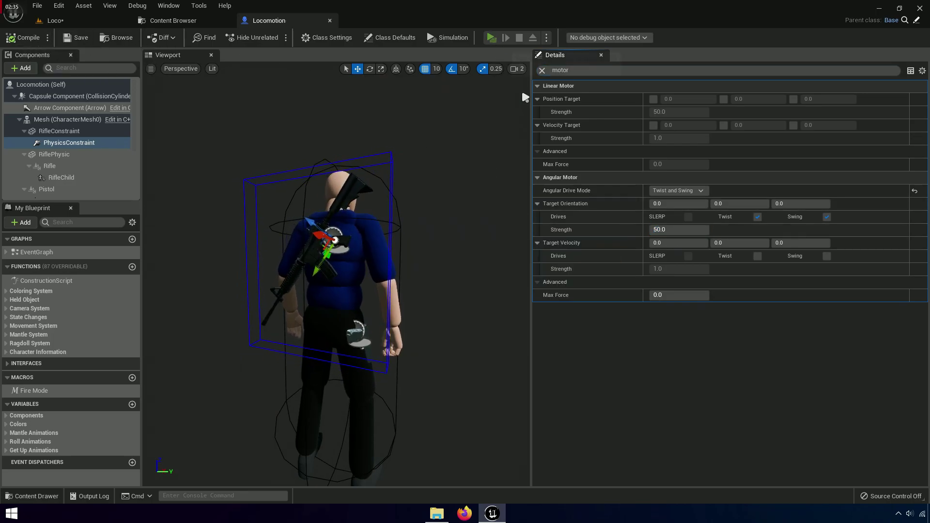
pyautogui.press('w')
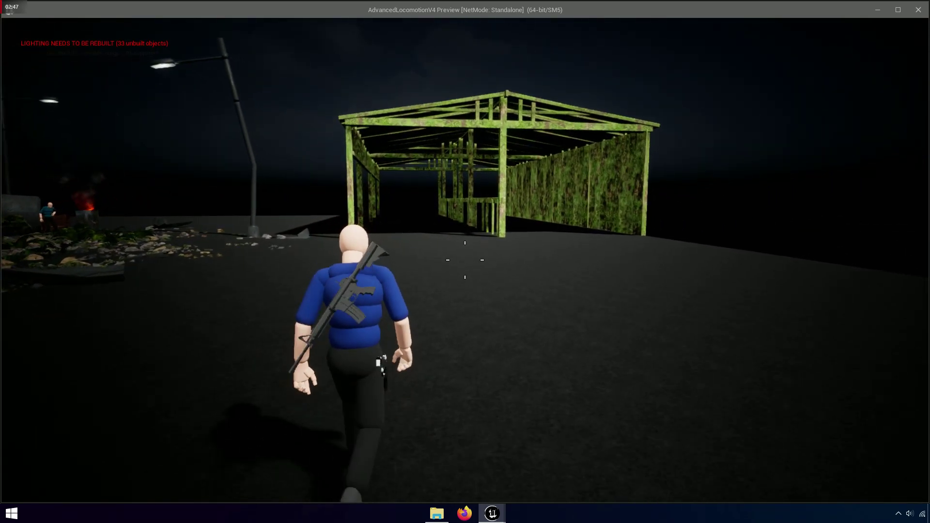
# Play-test by running toward the green shed, ragdolling the character with G, then exit with Esc.
pyautogui.press('w')
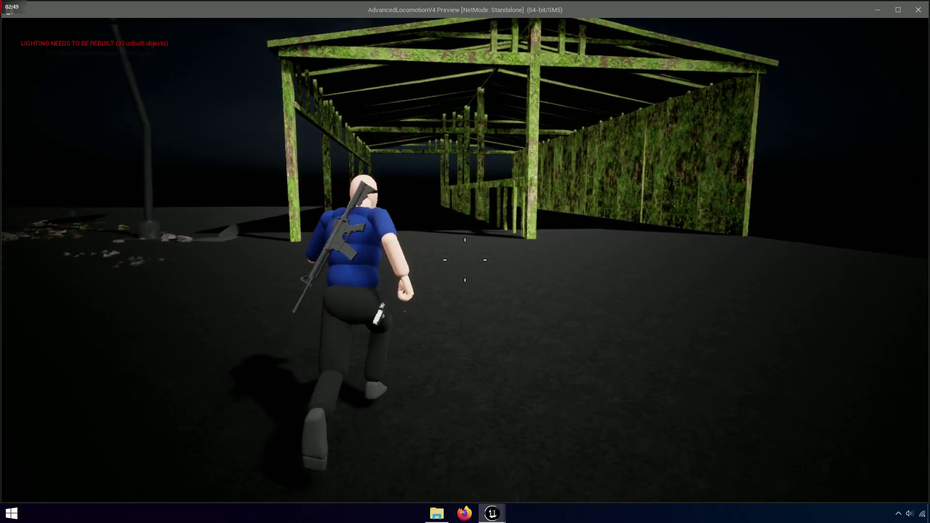
pyautogui.press('g')
pyautogui.press('g')
pyautogui.press('w')
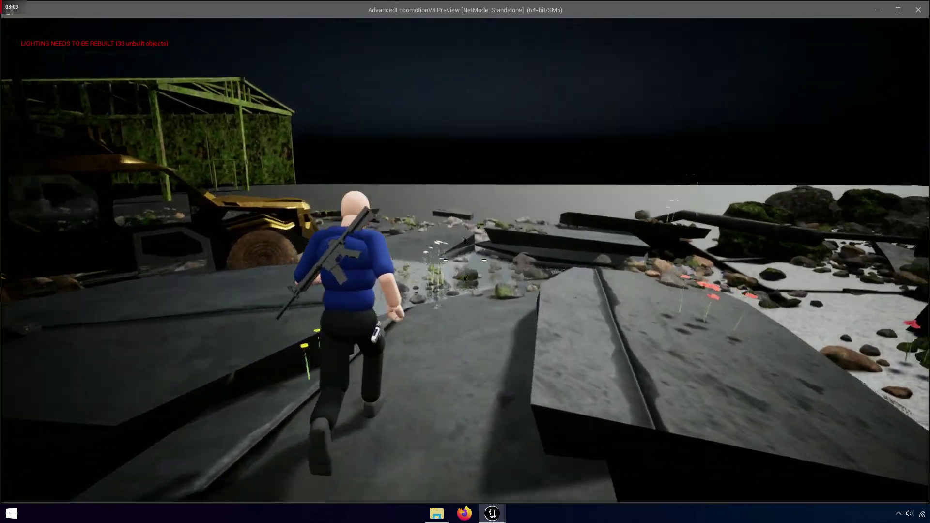
pyautogui.press('Escape')
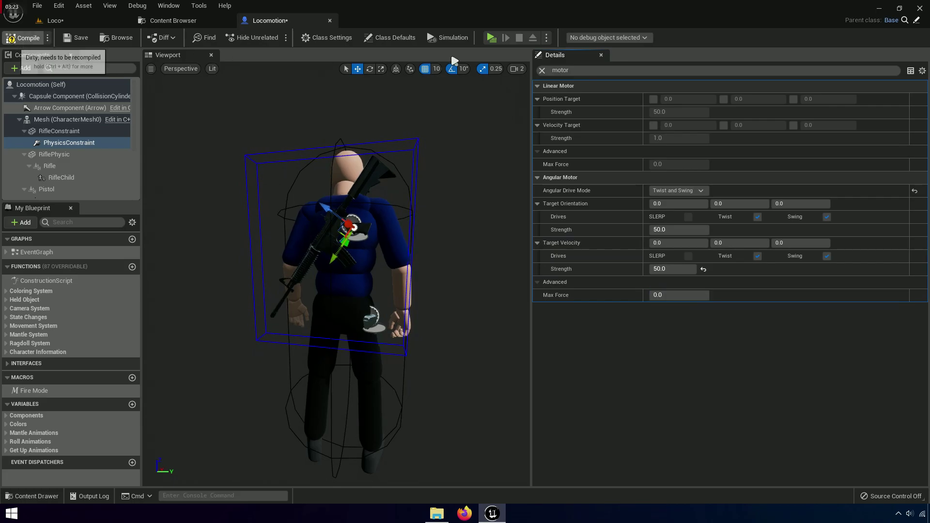
# Briefly play-test the velocity drives, then clear the 'motor' filter to show all constraint properties.
pyautogui.click(501, 39)
pyautogui.press('w')
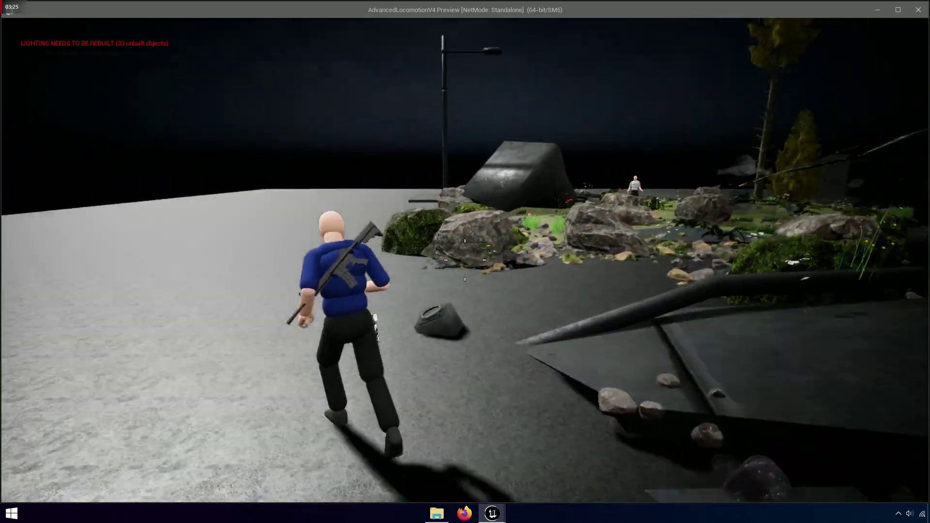
pyautogui.press('Escape')
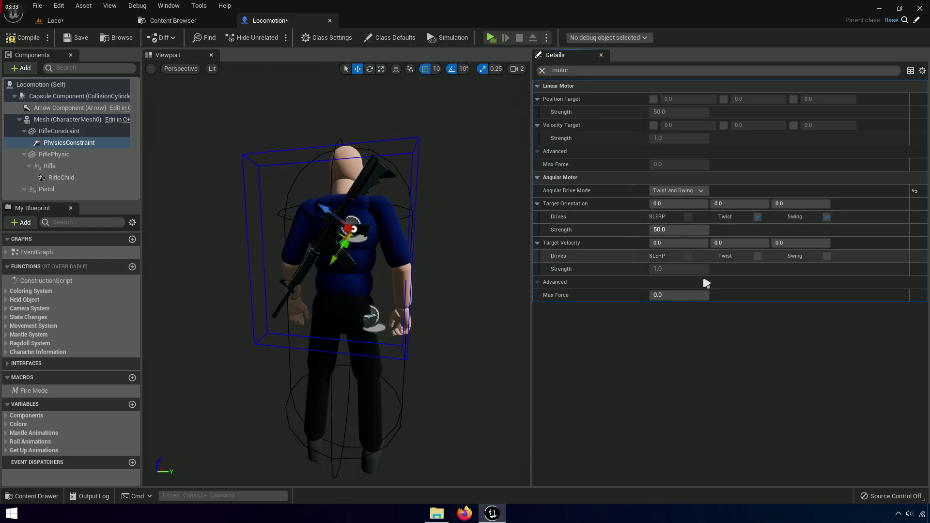
pyautogui.click(543, 70)
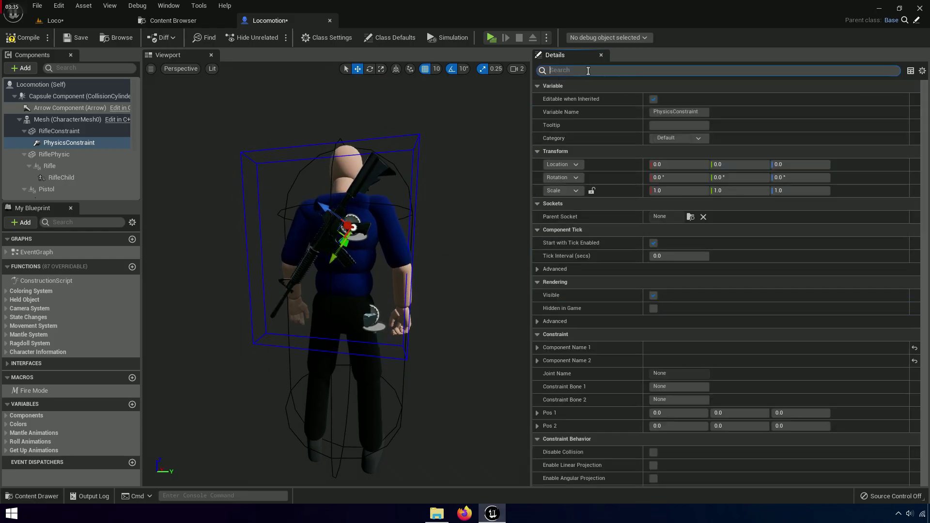
# Filter Details for limits, set the Twist Limit to 45.0, and start a standalone play-test.
pyautogui.write('lim')
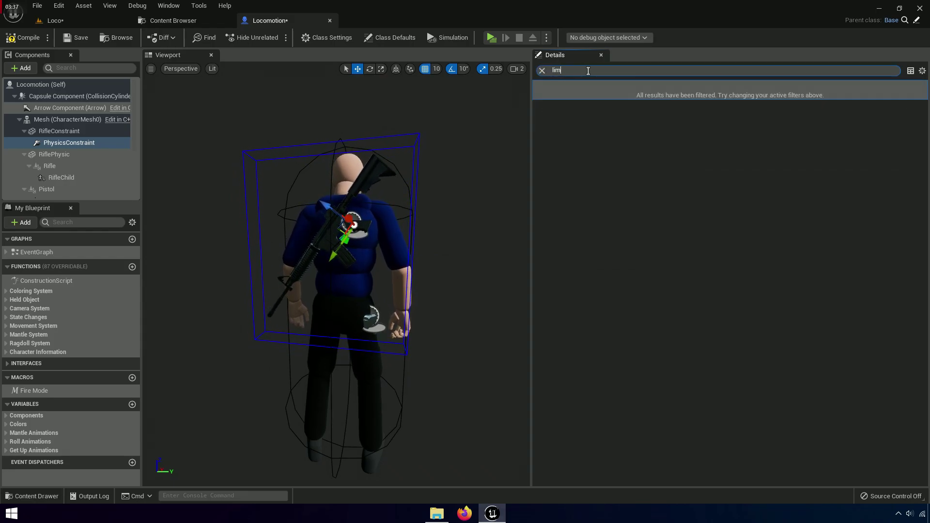
pyautogui.write('its')
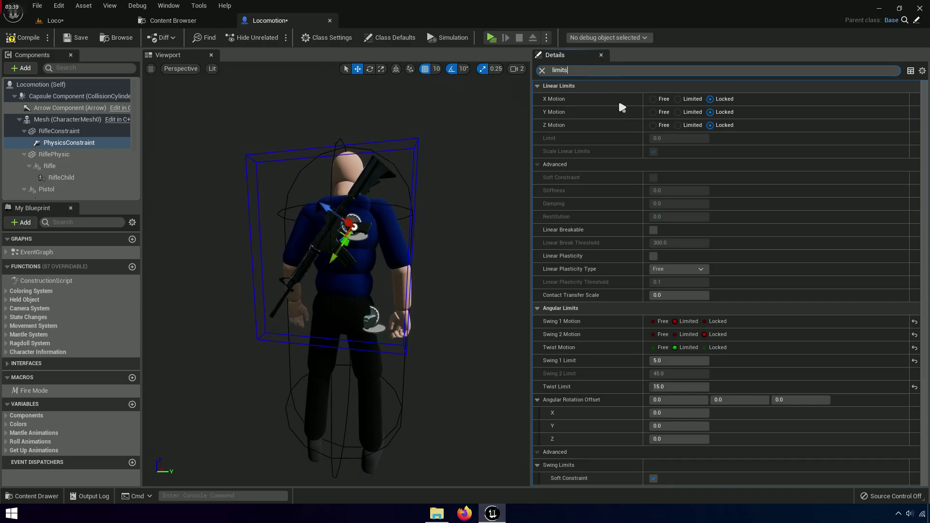
pyautogui.moveTo(924, 204); pyautogui.dragTo(921, 278)
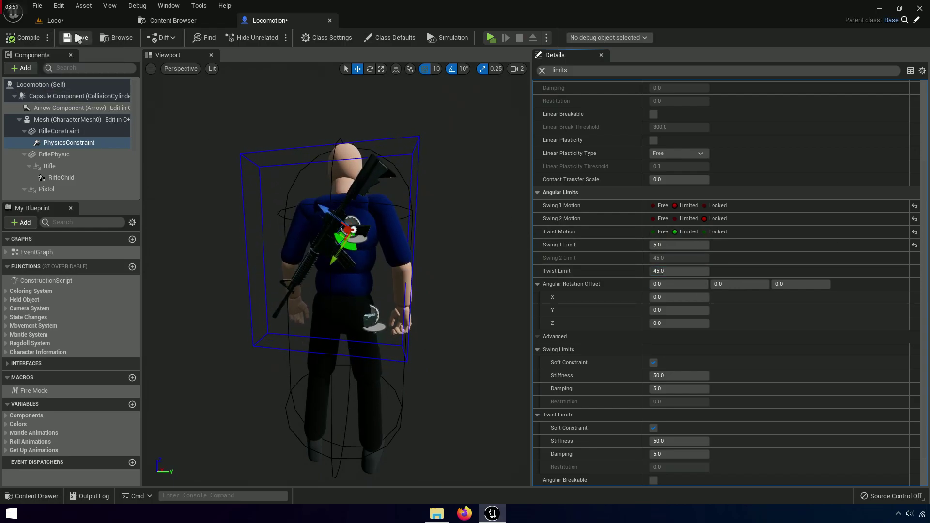
pyautogui.click(498, 40)
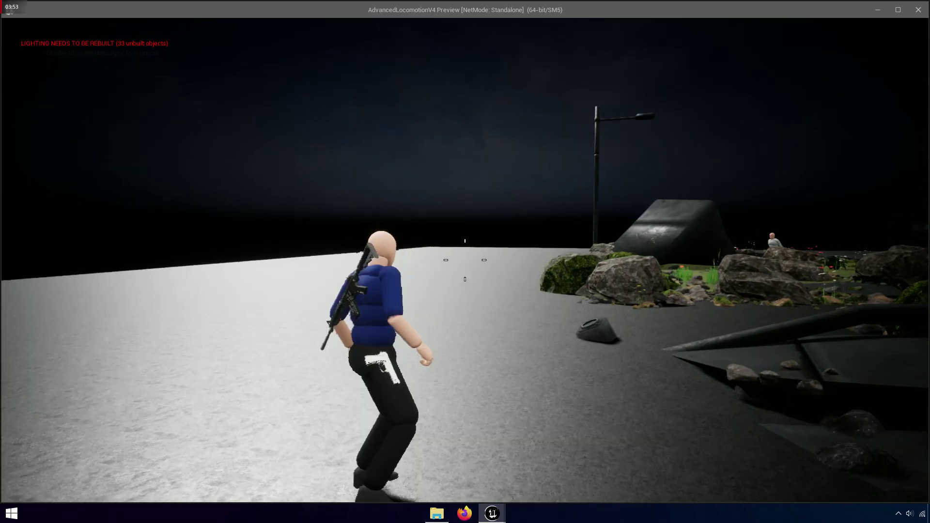
# Walk the character past the rocks, crouch-aim at the NPC and fire a shot.
pyautogui.press('w')
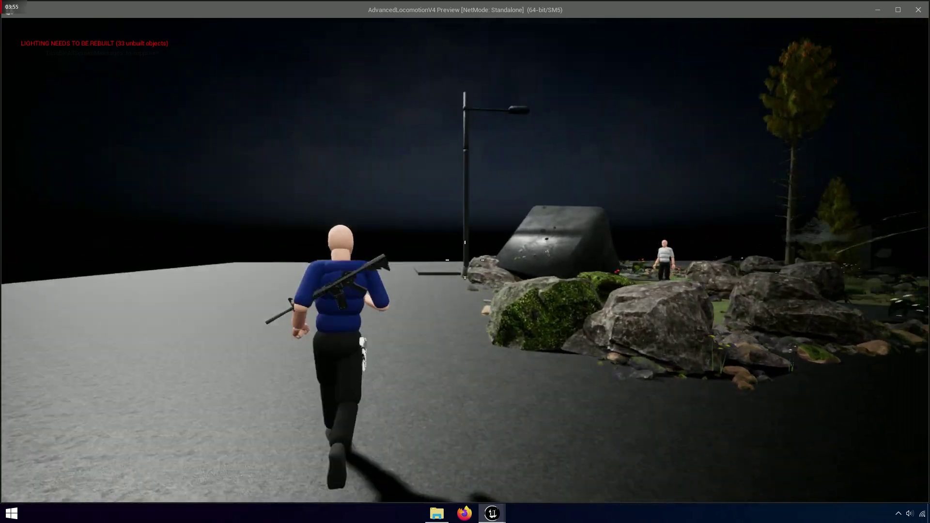
pyautogui.press('w')
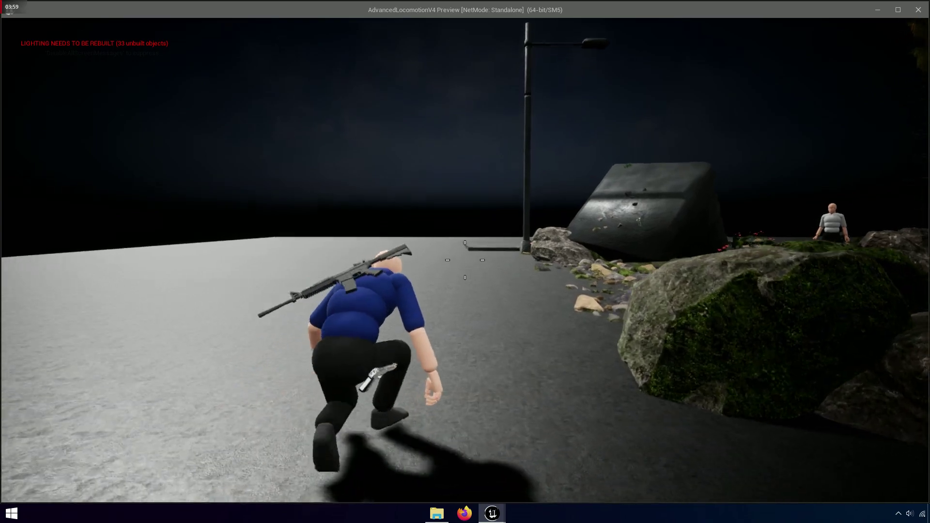
pyautogui.press('w')
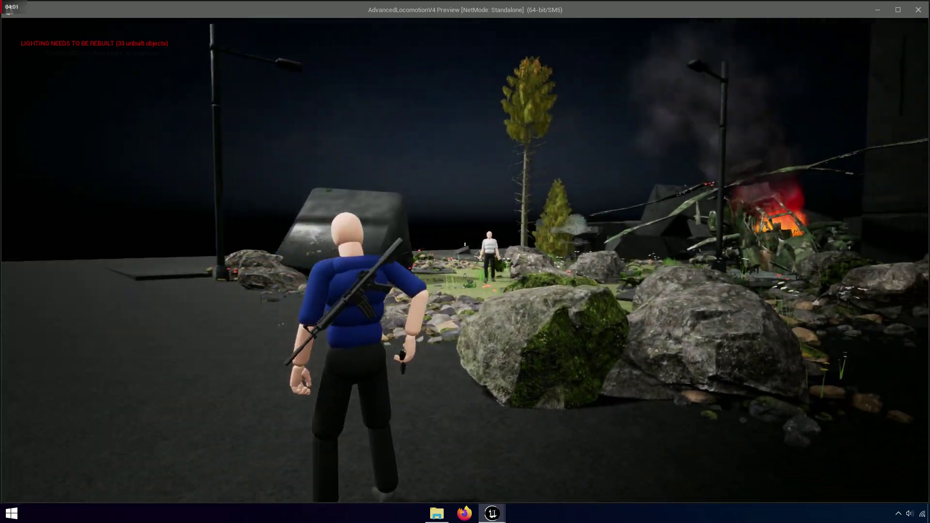
pyautogui.press('w')
pyautogui.press('c')
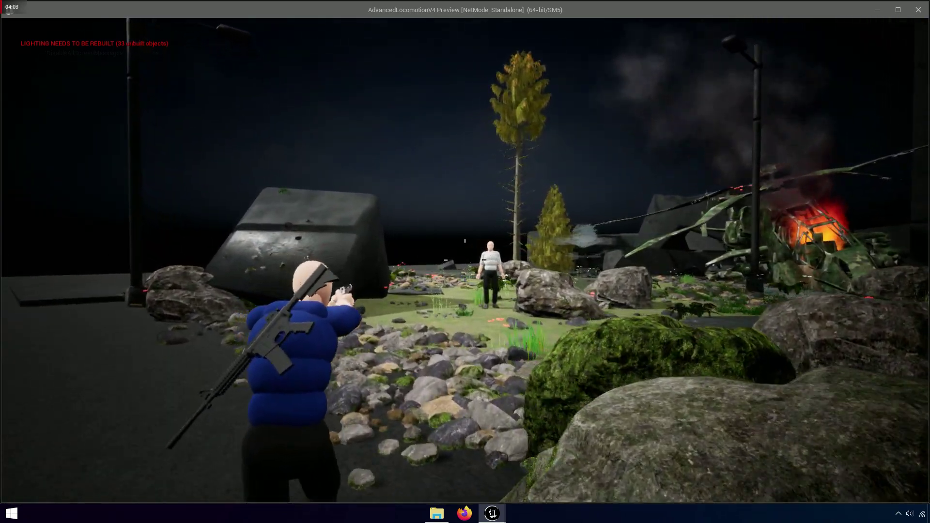
pyautogui.press('w')
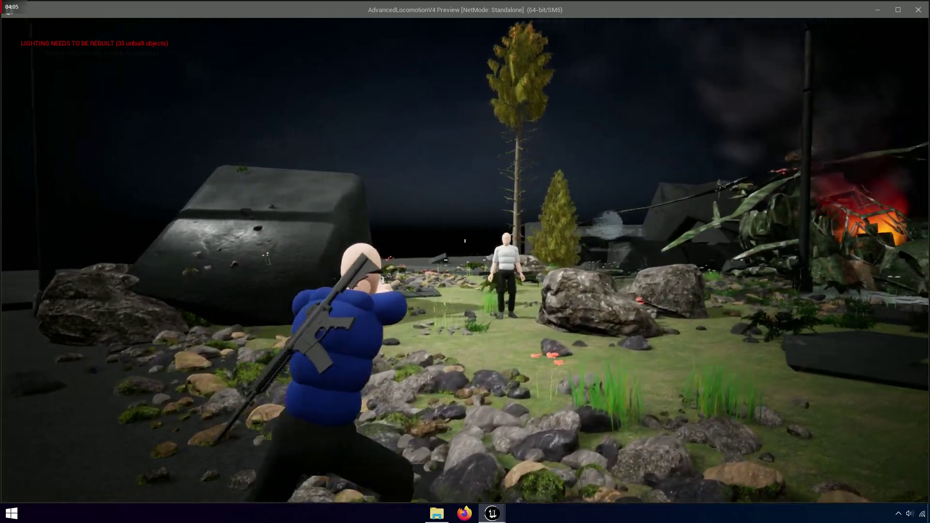
pyautogui.press('w')
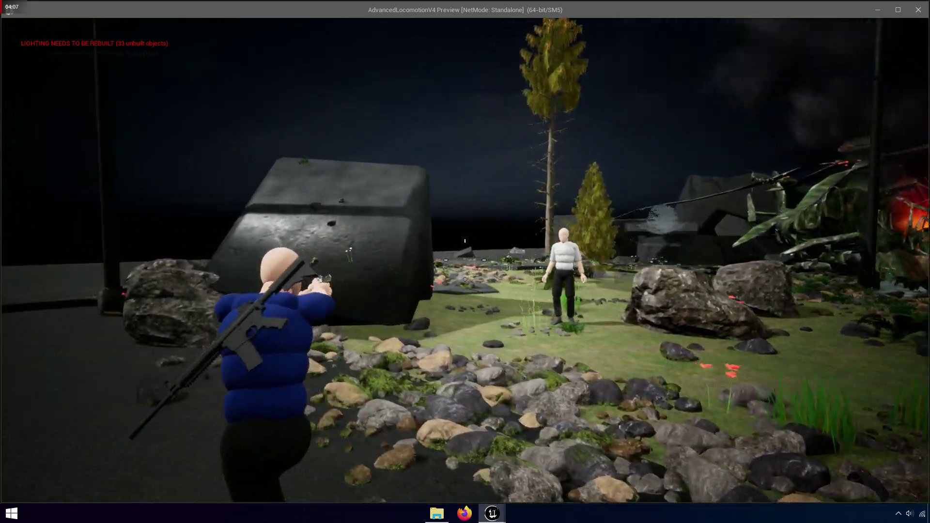
pyautogui.press('w')
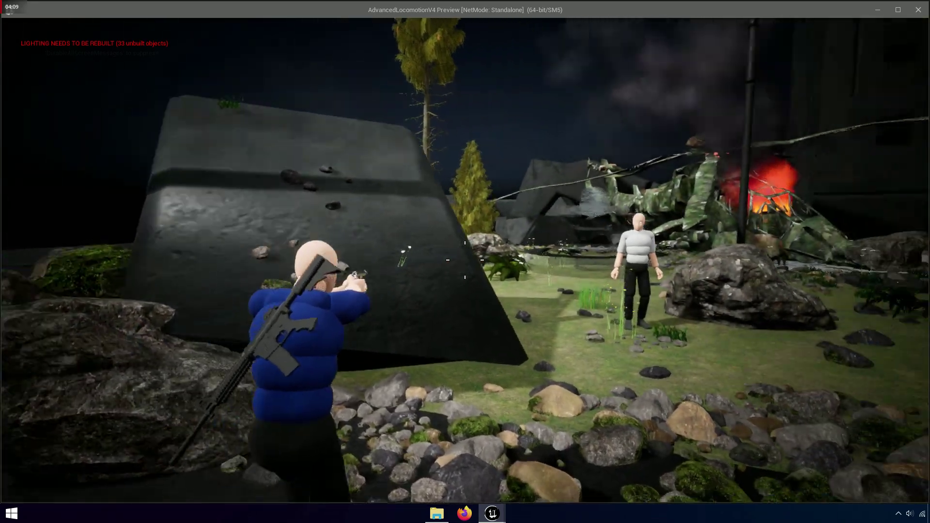
pyautogui.press('w')
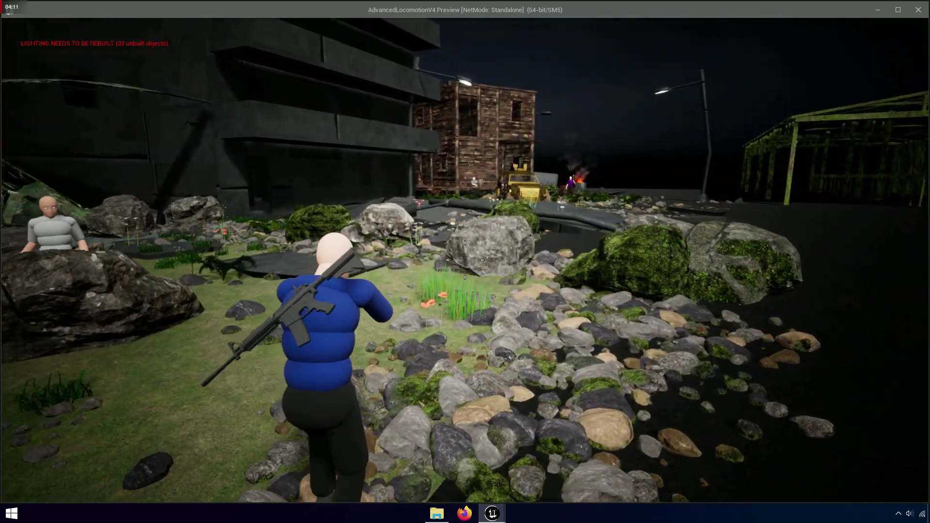
pyautogui.press('w')
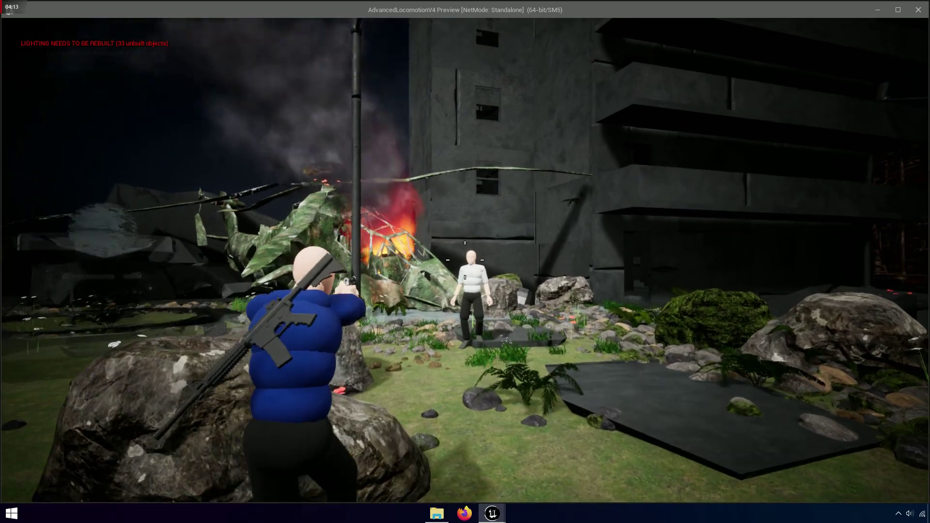
pyautogui.click(465, 260)
# Run across the grass to the shoreline and back toward the buildings, then exit the test.
pyautogui.press('w')
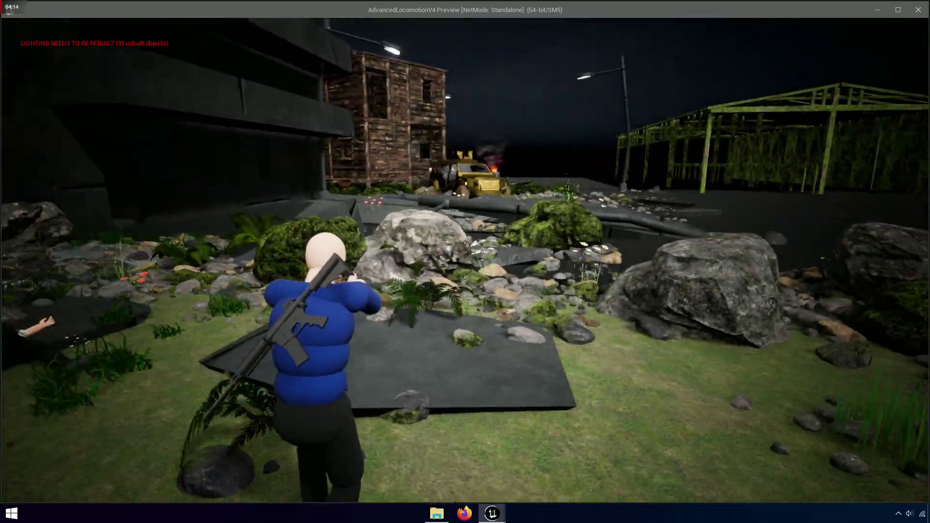
pyautogui.press('w')
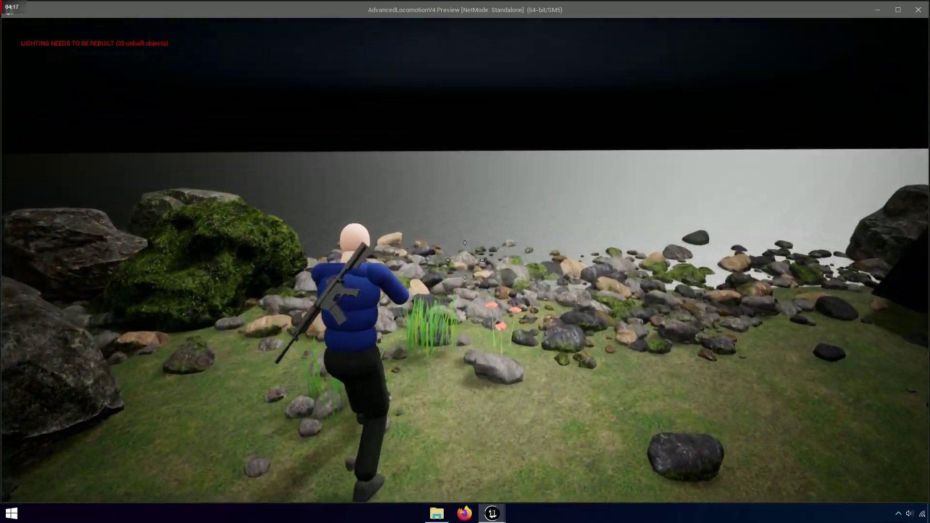
pyautogui.press('w')
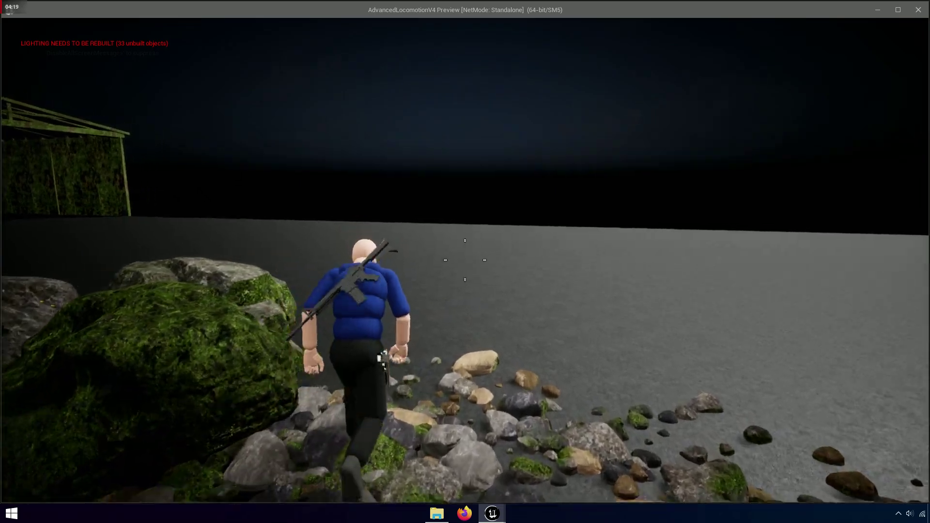
pyautogui.press('w')
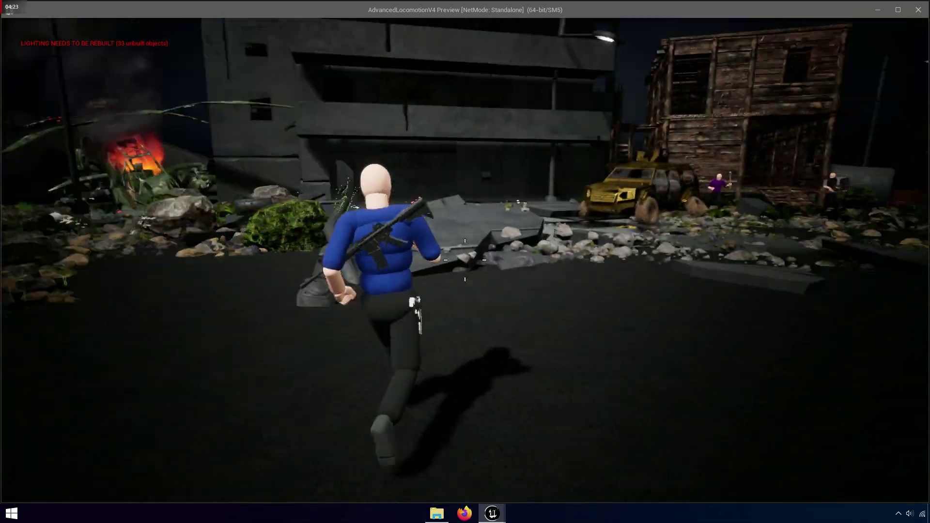
pyautogui.press('Escape')
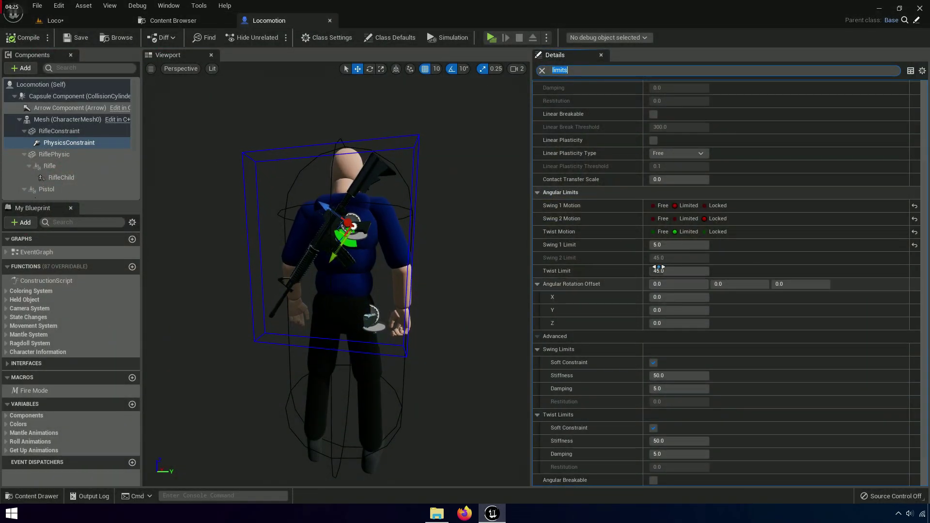
# Set the Twist Limit to 25 and relaunch the game preview.
pyautogui.write('25')
pyautogui.press('Tab')
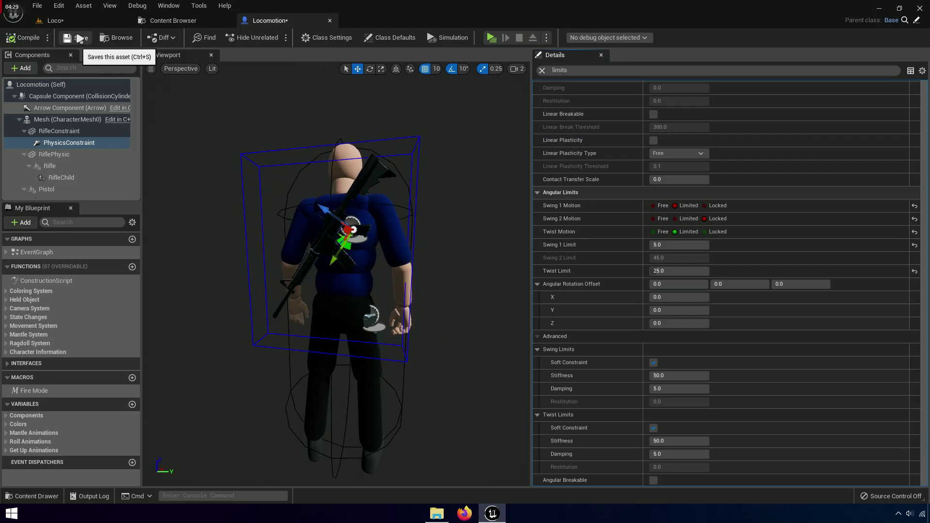
pyautogui.click(499, 40)
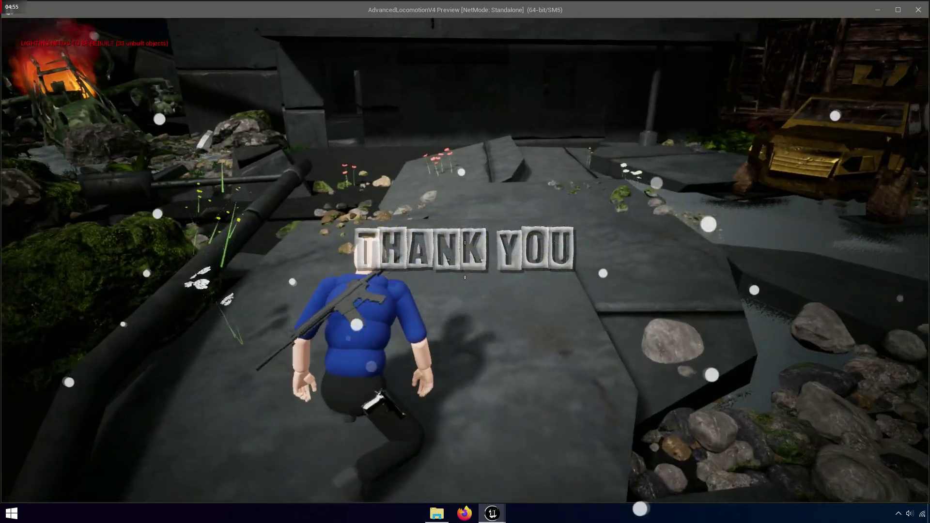
# Stand the character up at the THANK YOU lettering and fire the rifle.
pyautogui.press('alt')
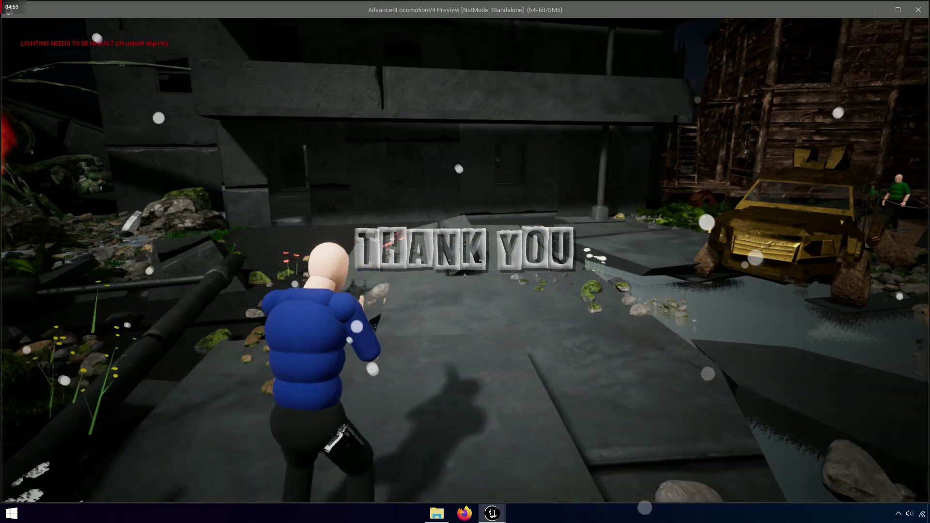
pyautogui.click(466, 260)
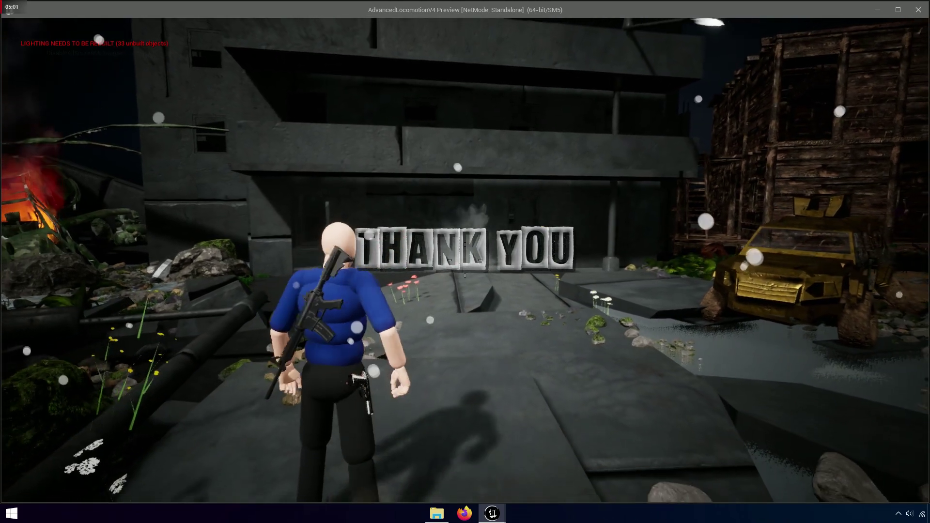